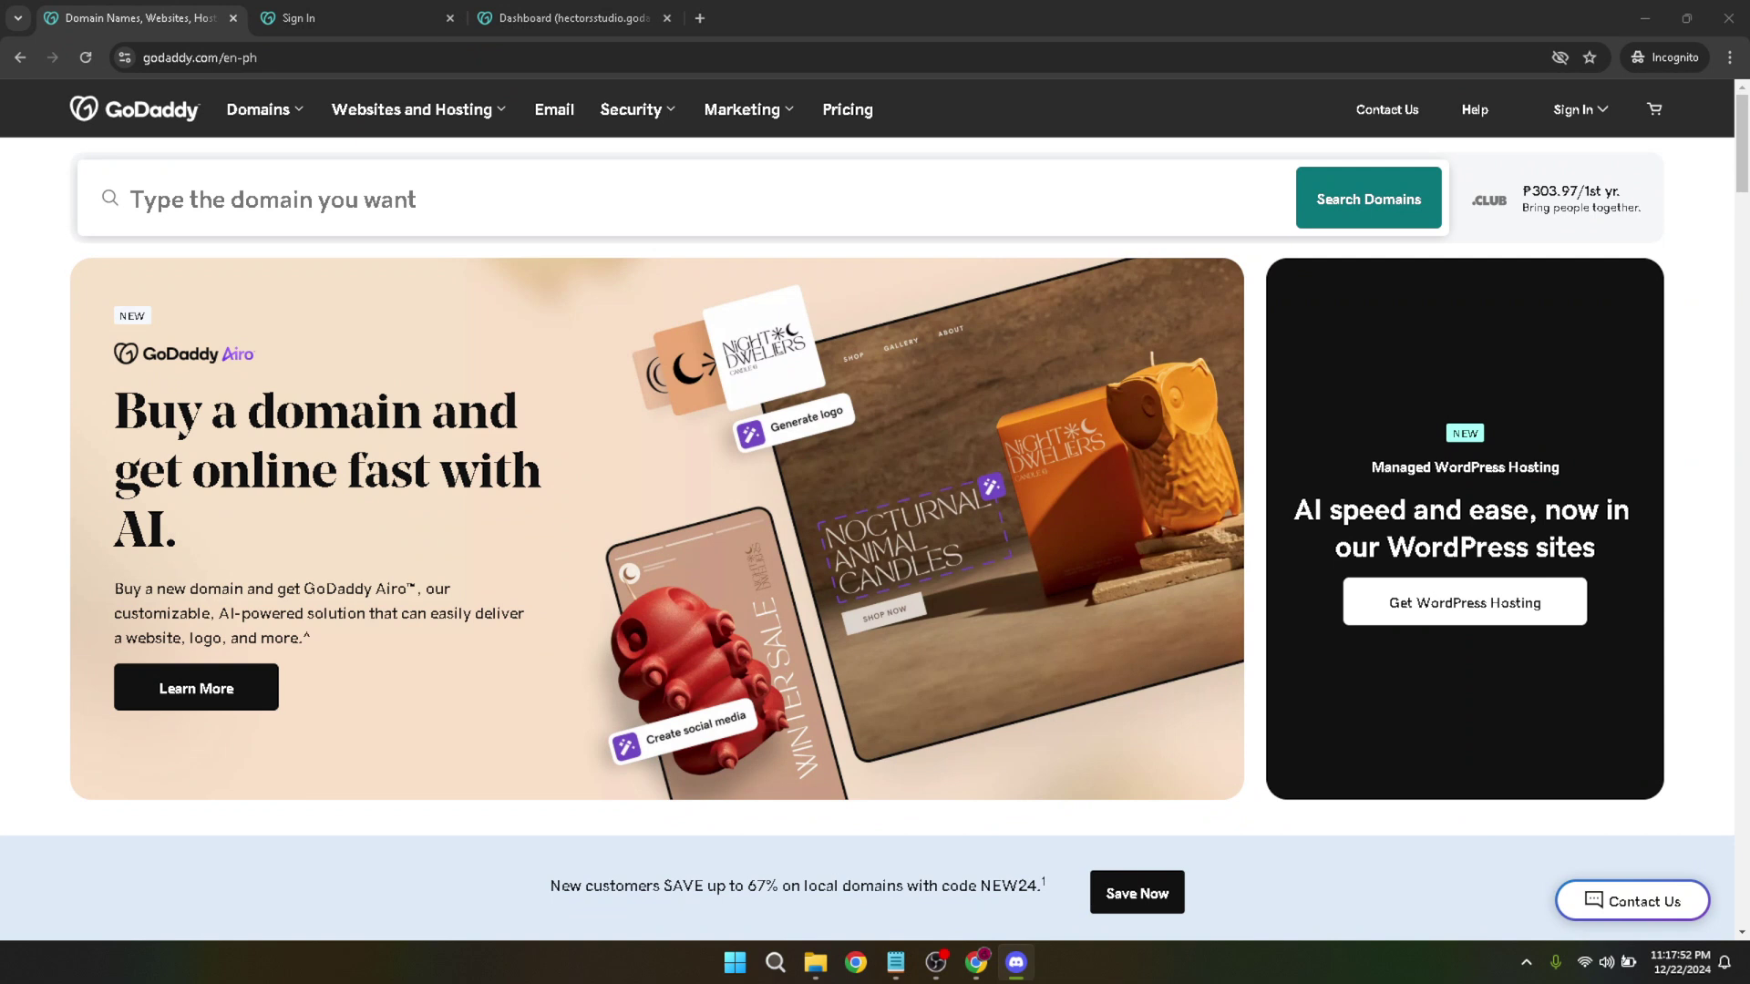
- Open the sign-in options on the GoDaddy home page and go to the Sign In page
click(1048, 137)
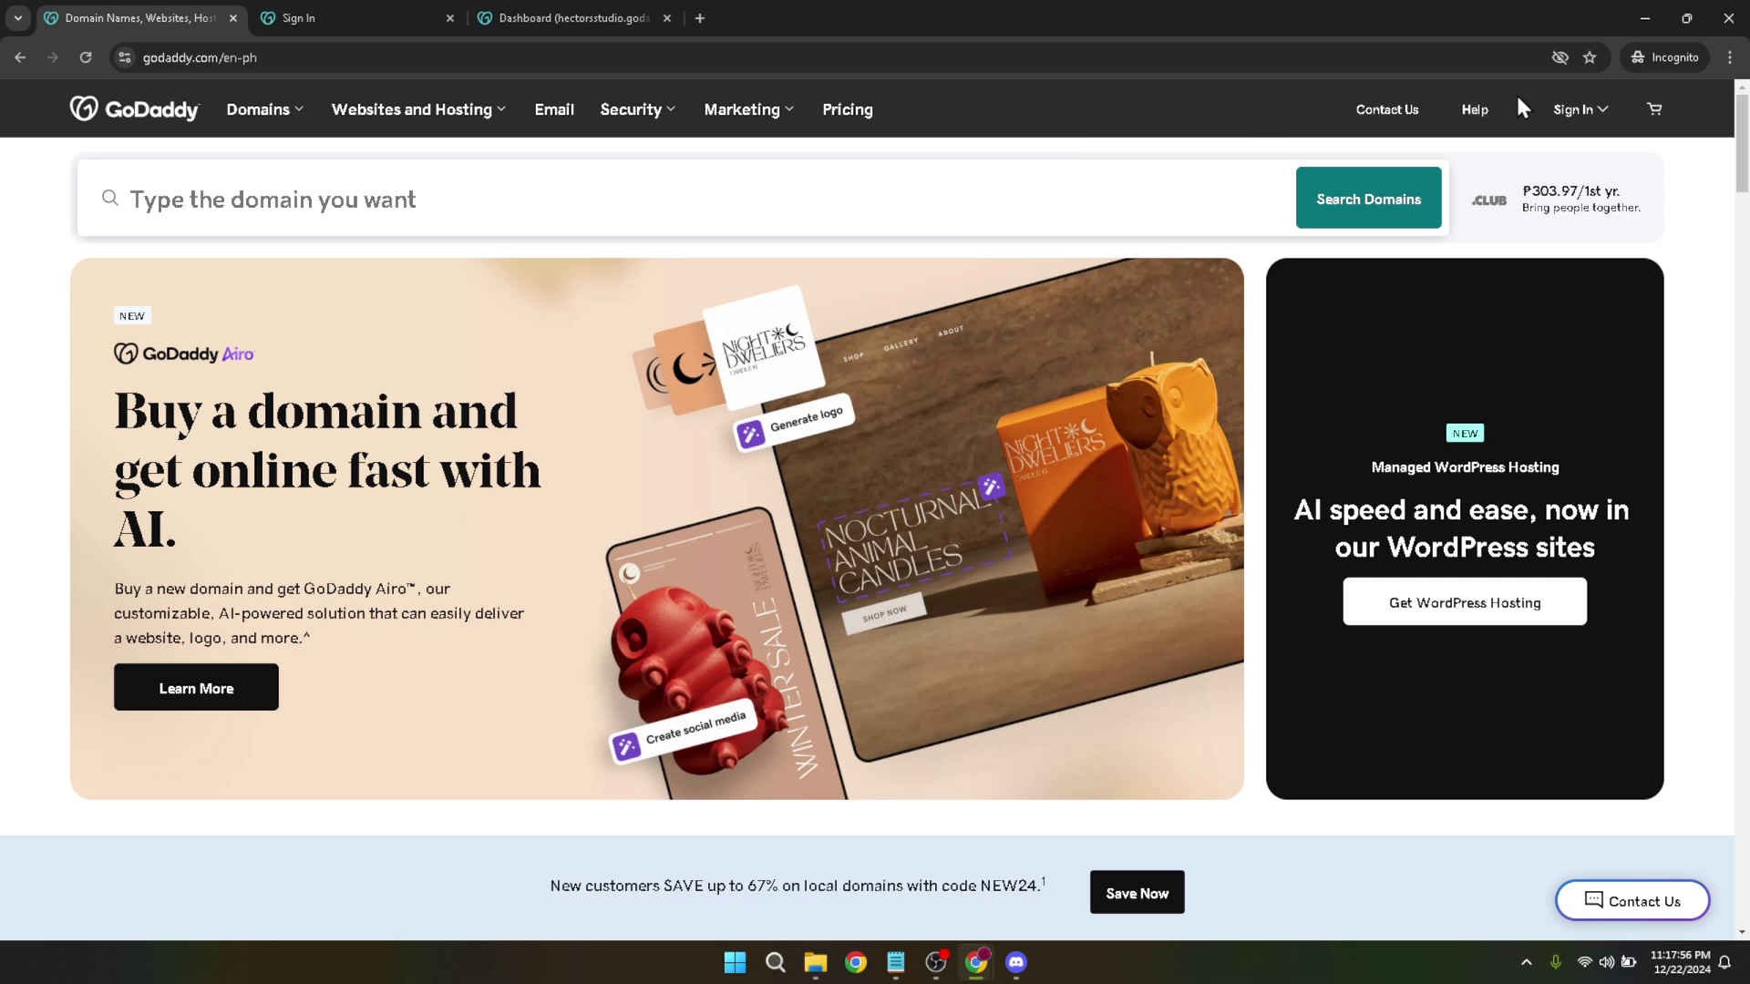
click(1581, 121)
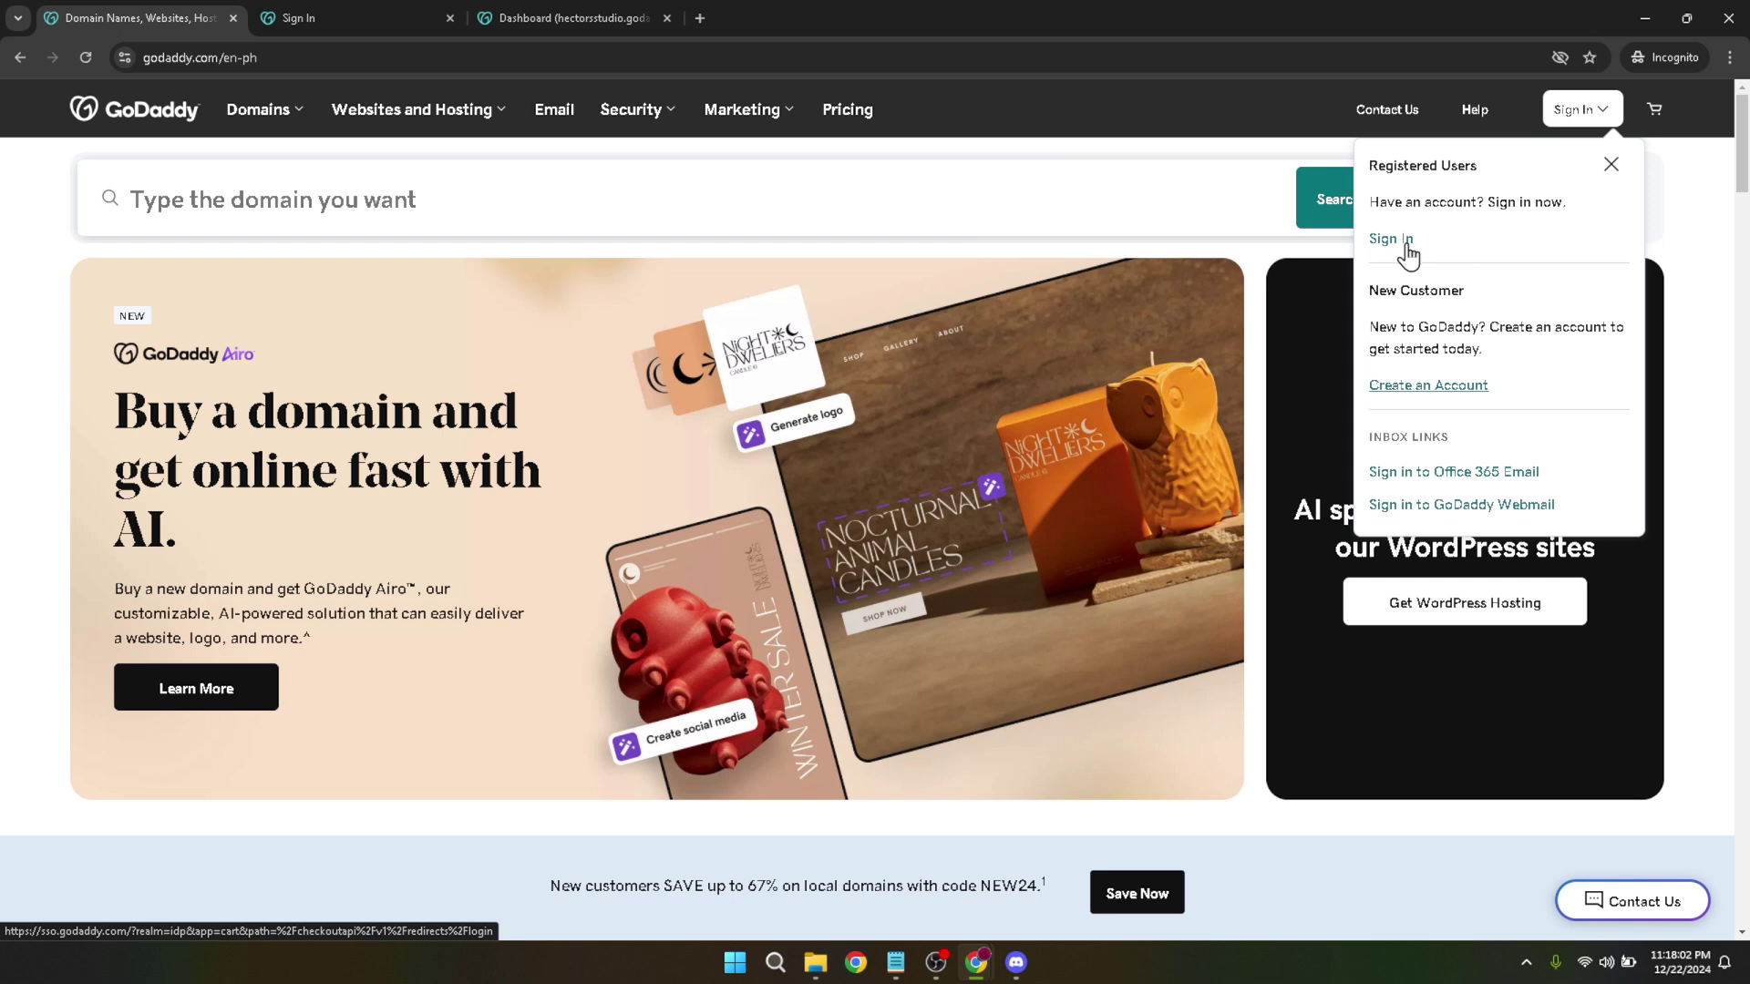
click(312, 11)
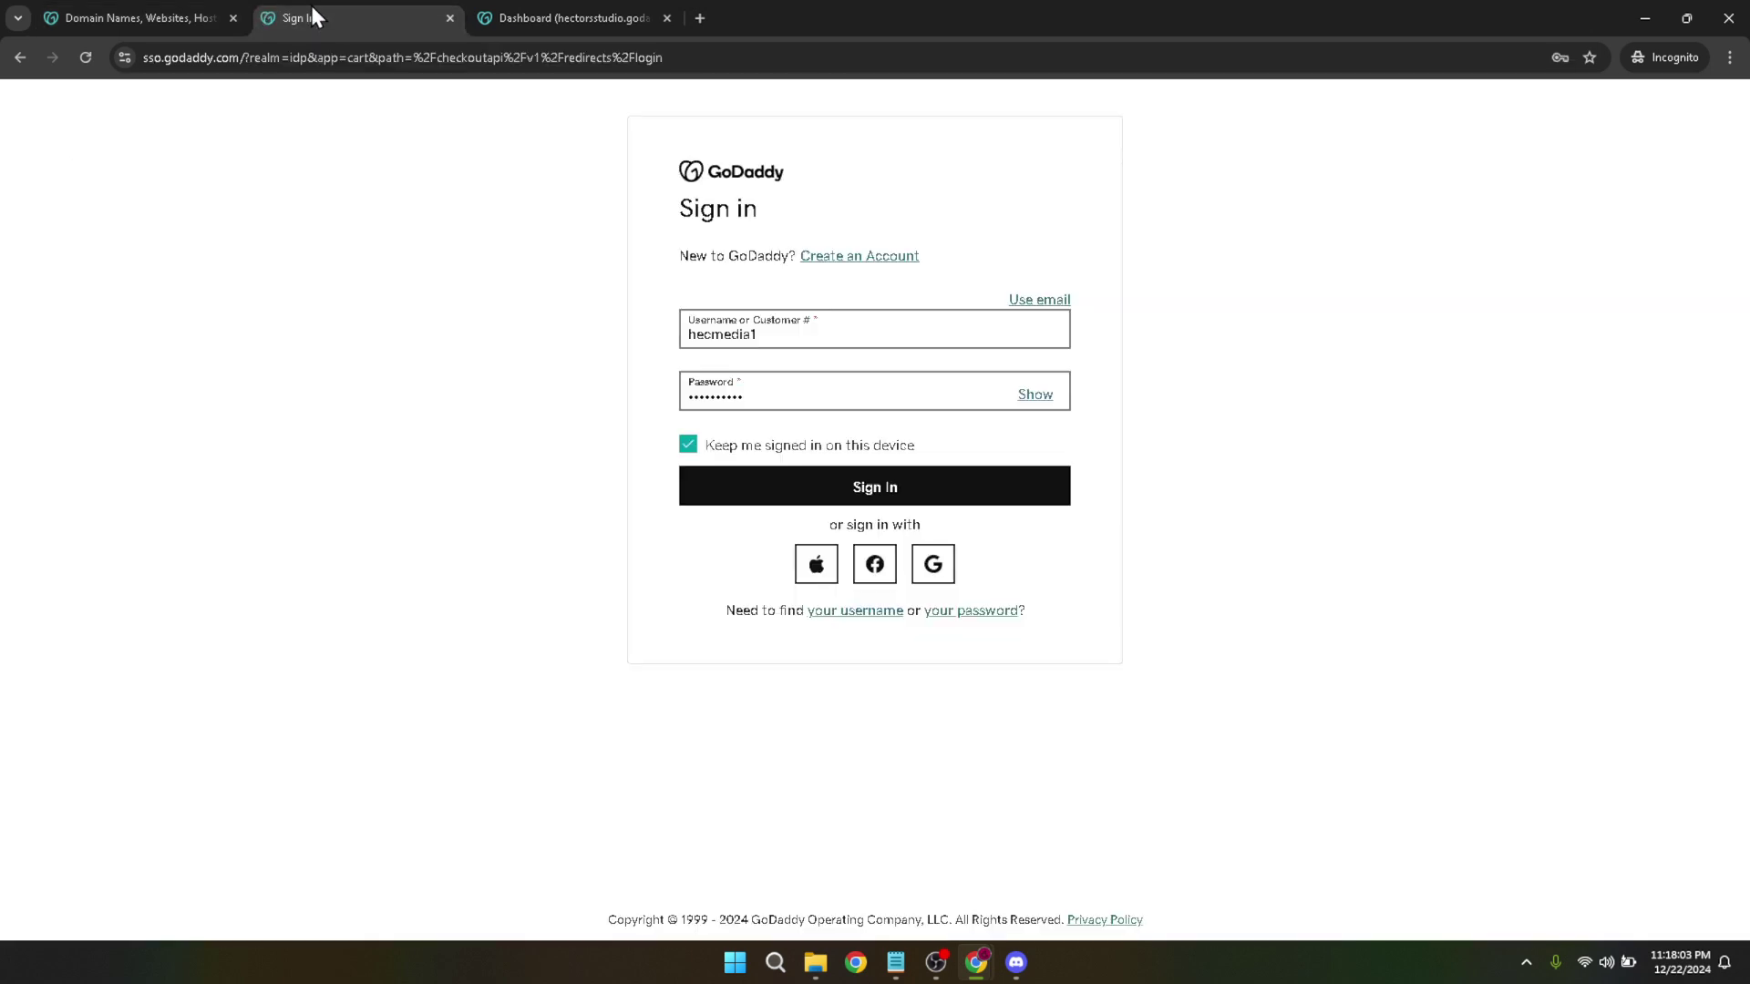
- Sign in with the prefilled username and password and go to the account dashboard
click(923, 336)
click(578, 340)
click(749, 394)
click(562, 410)
click(878, 493)
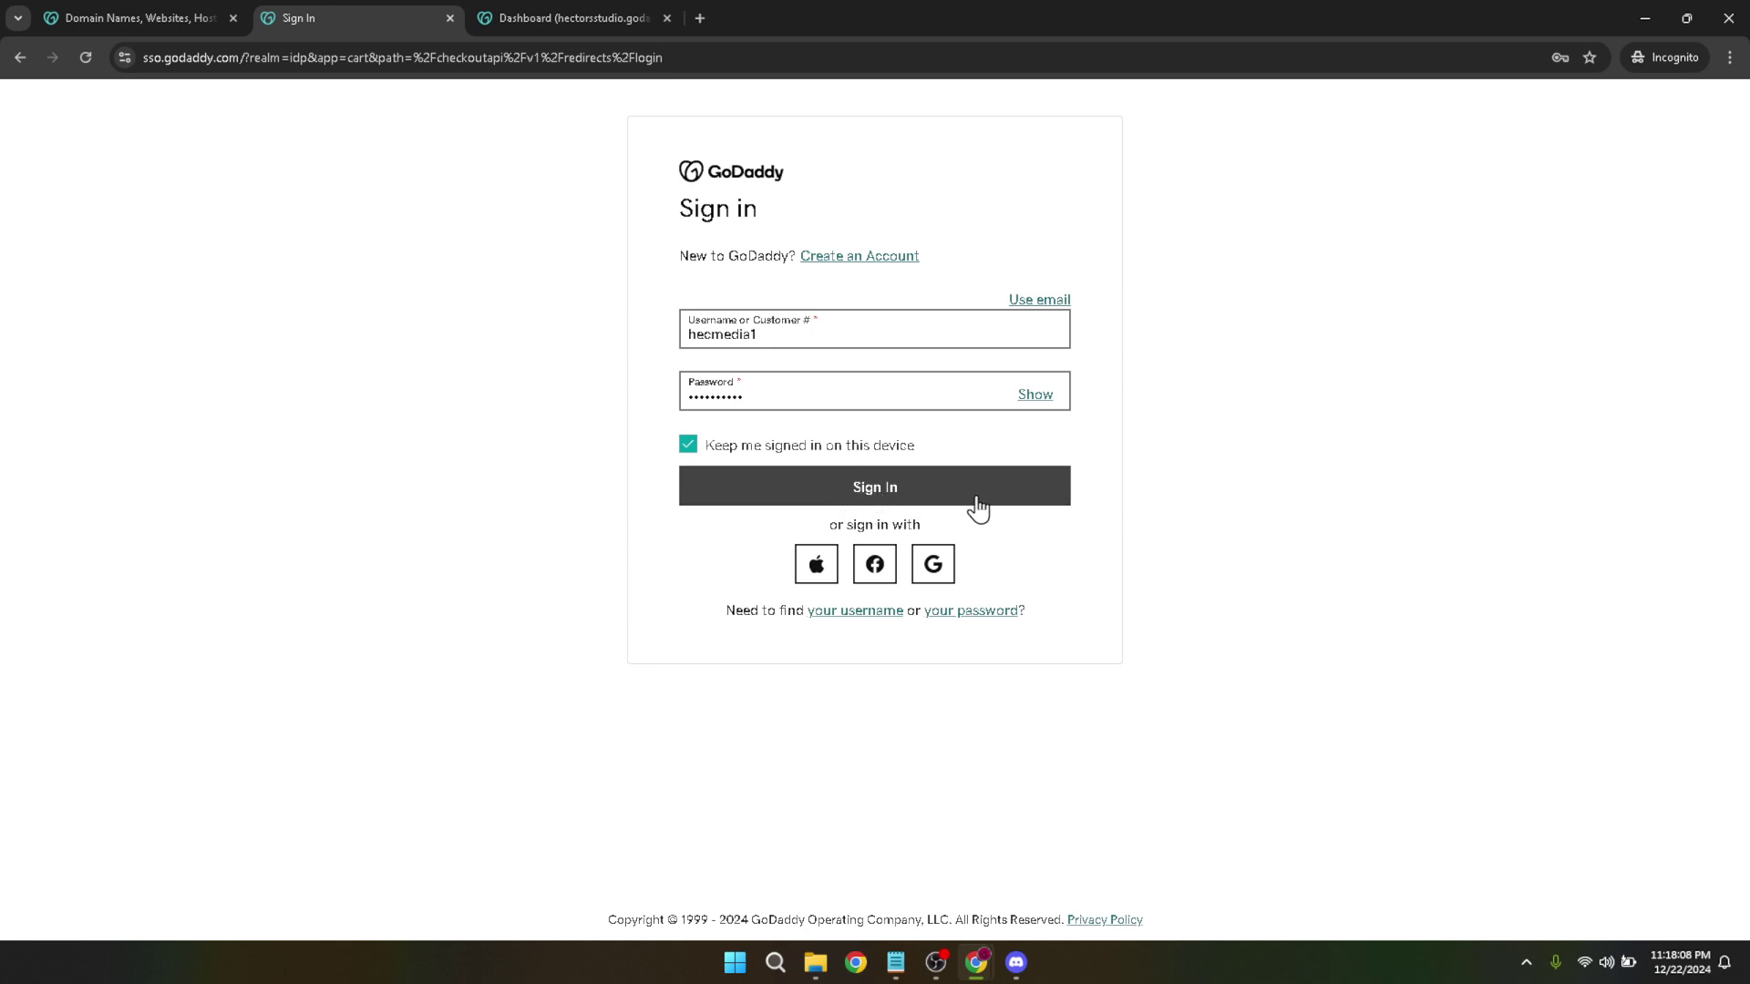
click(647, 13)
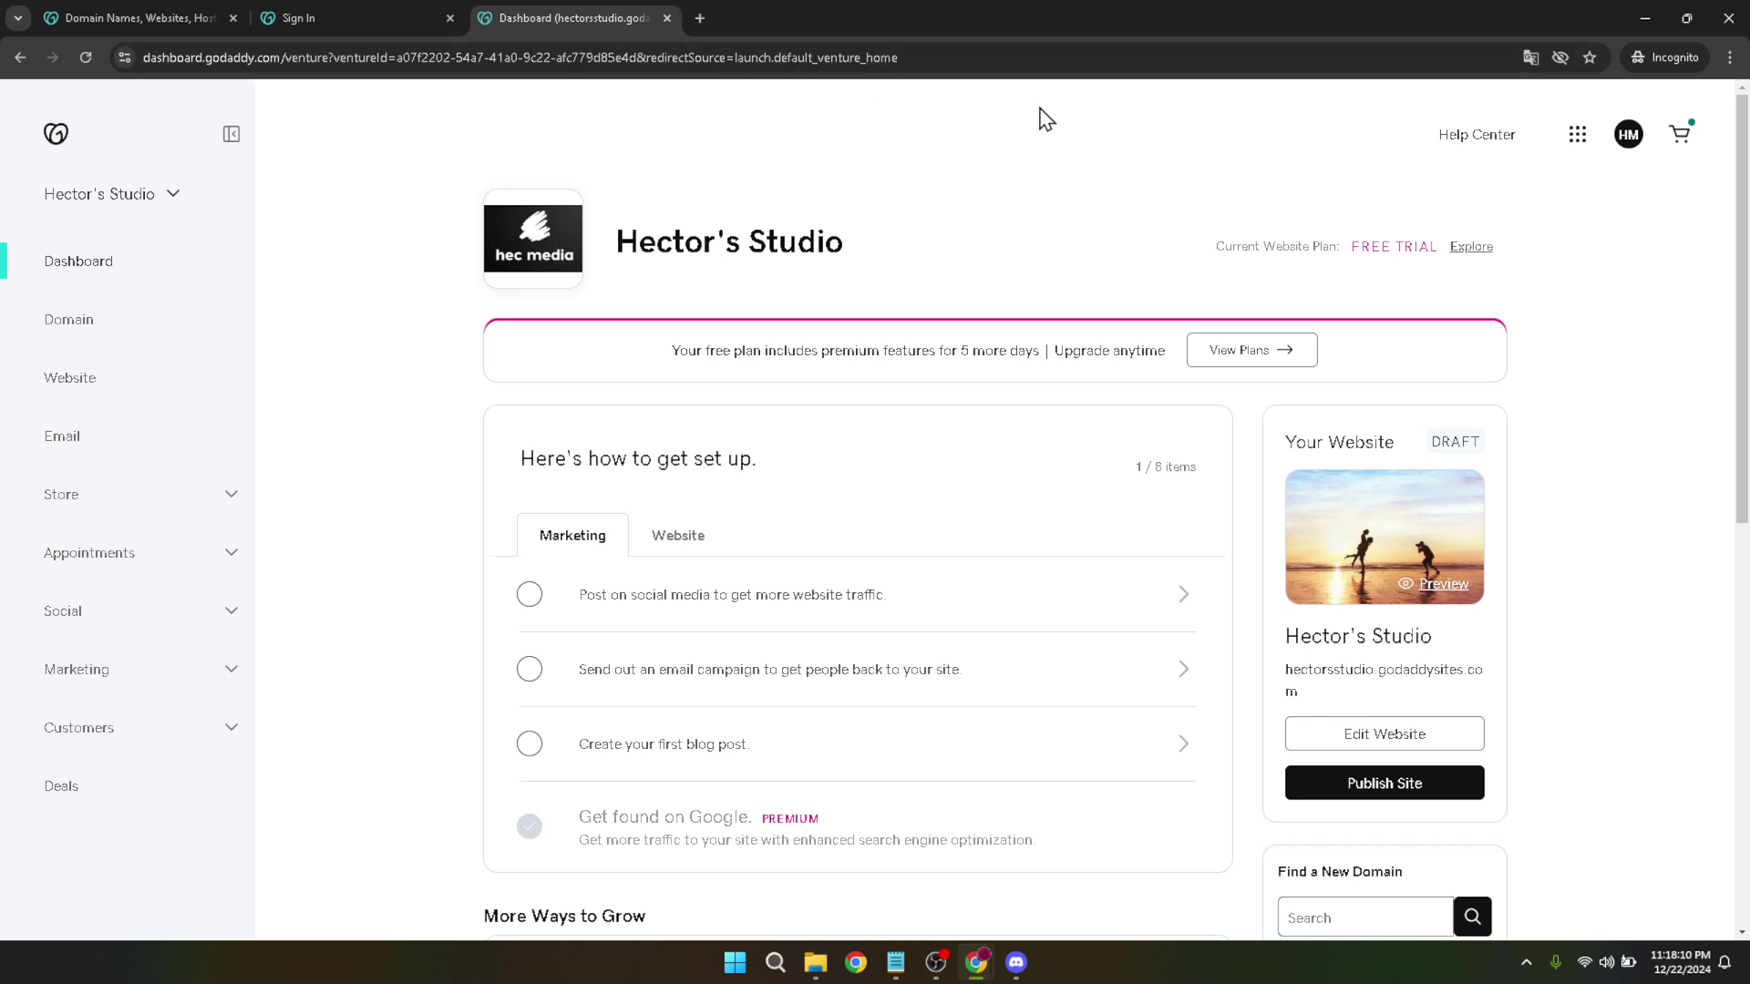
- Open the account's My Products page and start setting up a free website
click(1631, 155)
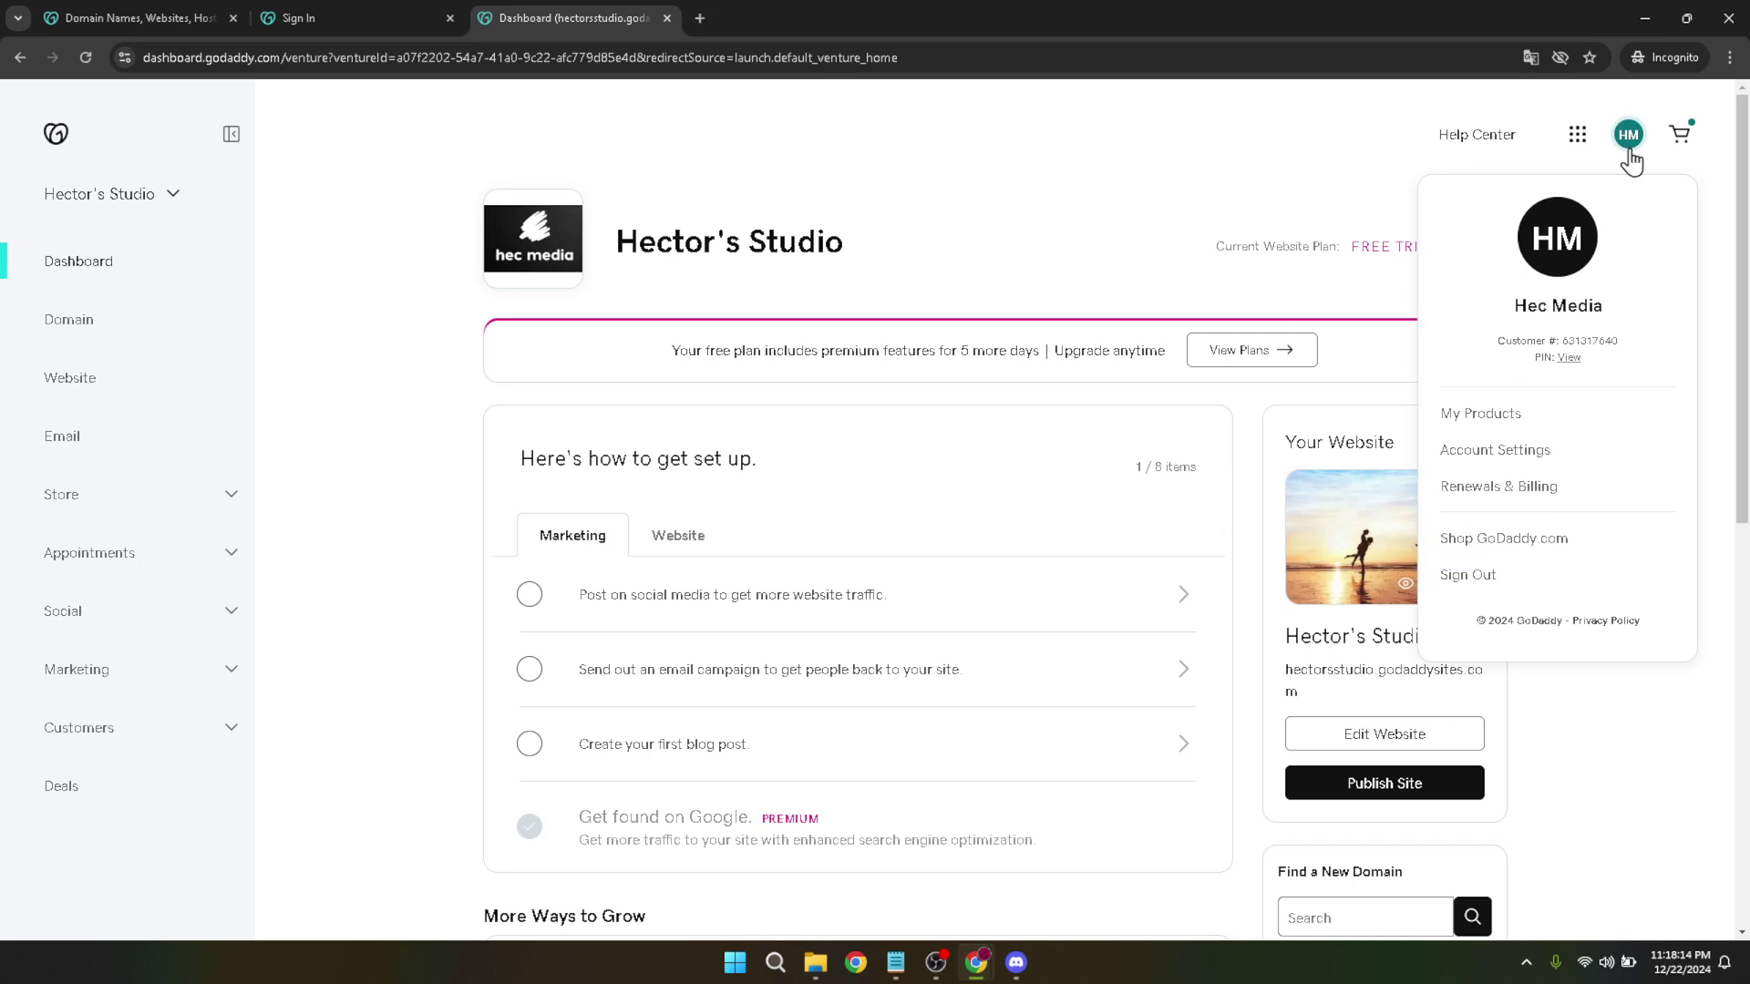
click(1491, 419)
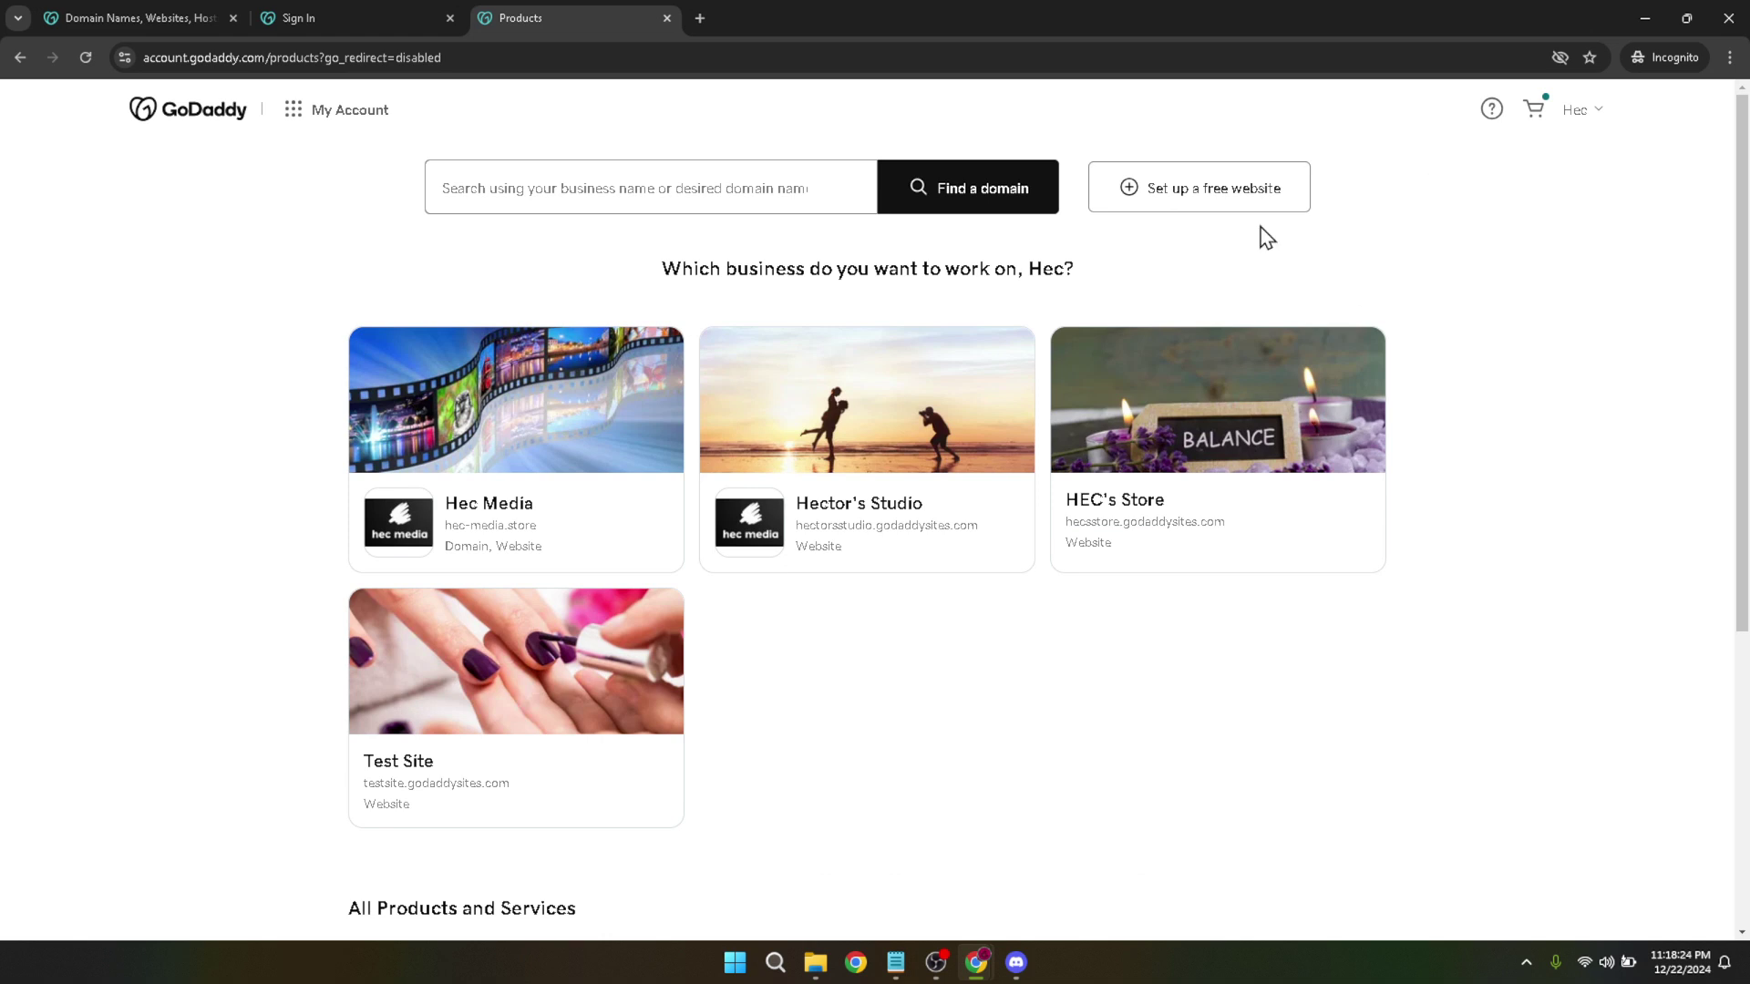
click(1215, 202)
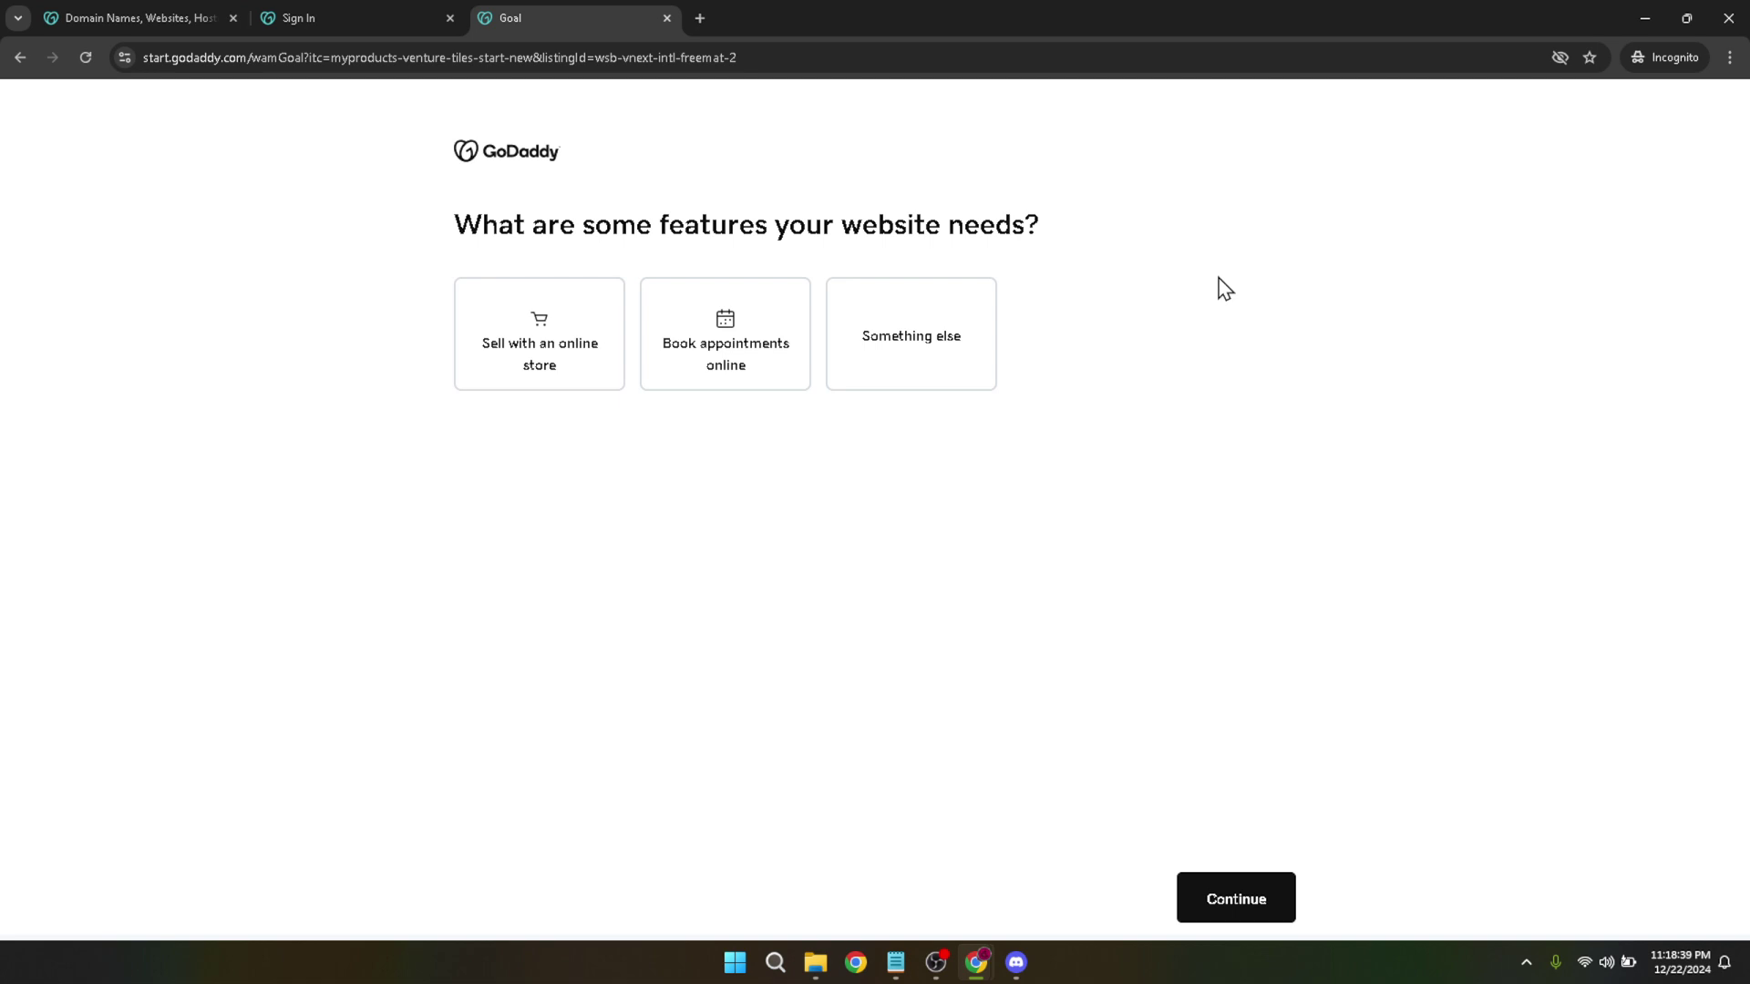
- Select "Something else" as the needed website feature and "Answer a few questions" as the setup method
click(924, 332)
click(922, 332)
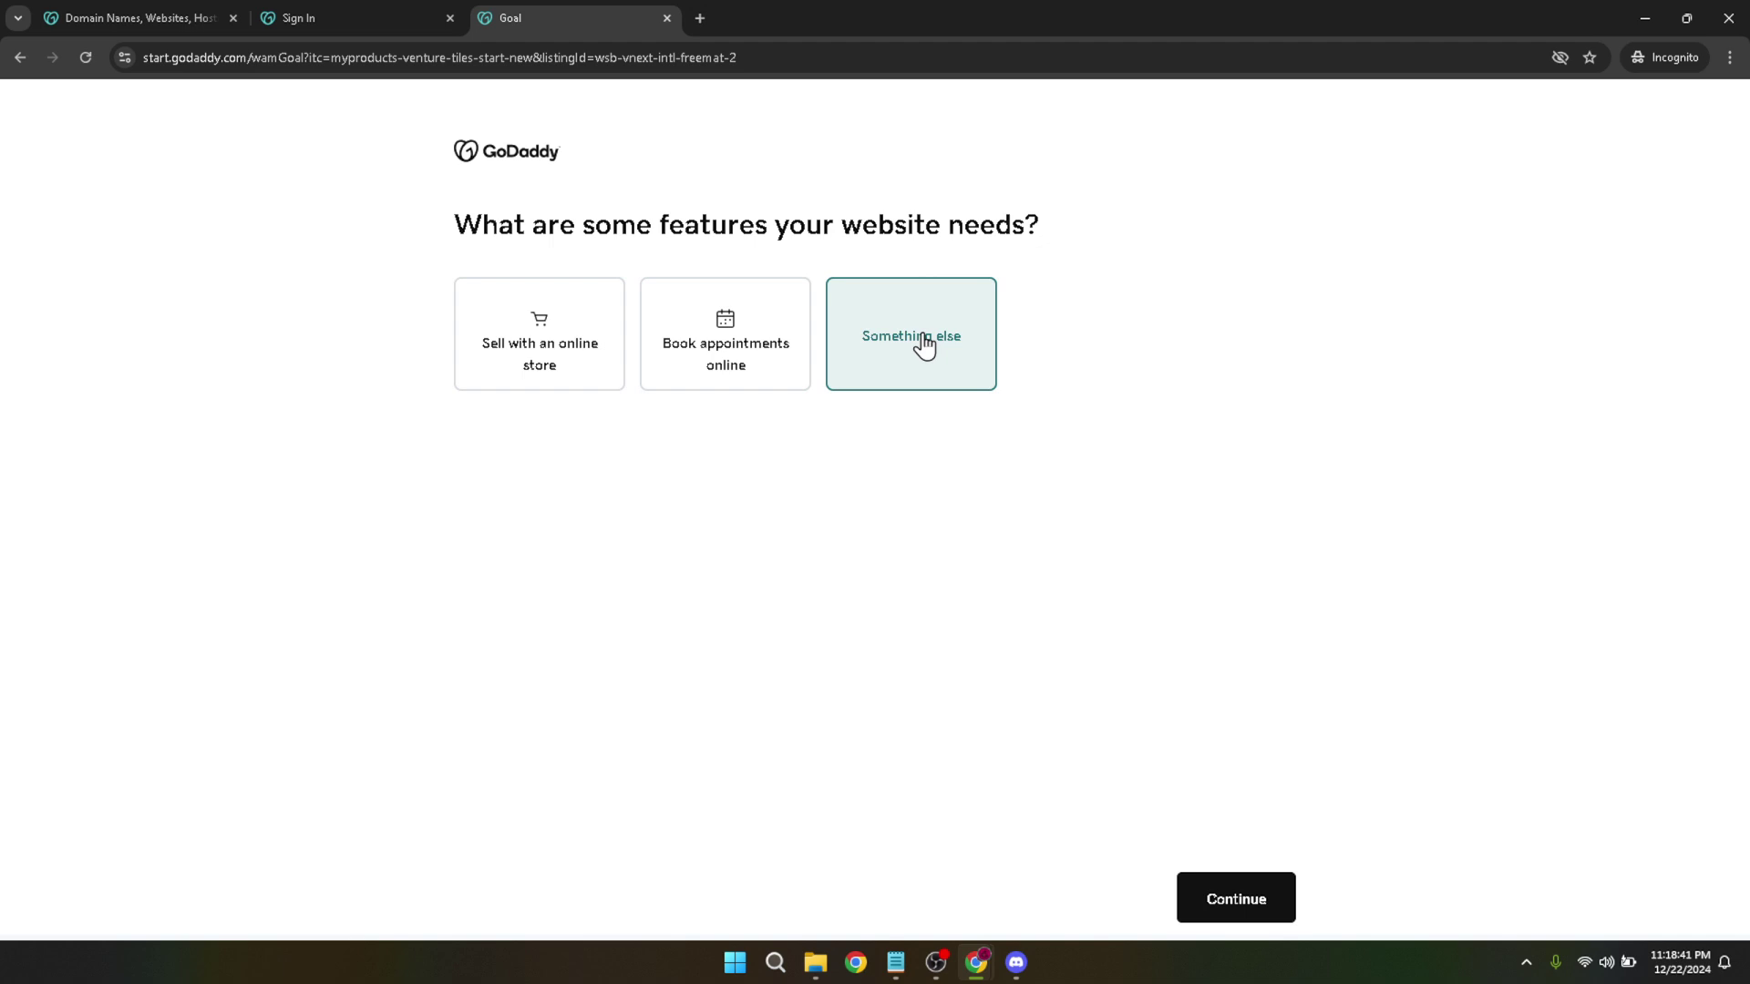
click(1222, 899)
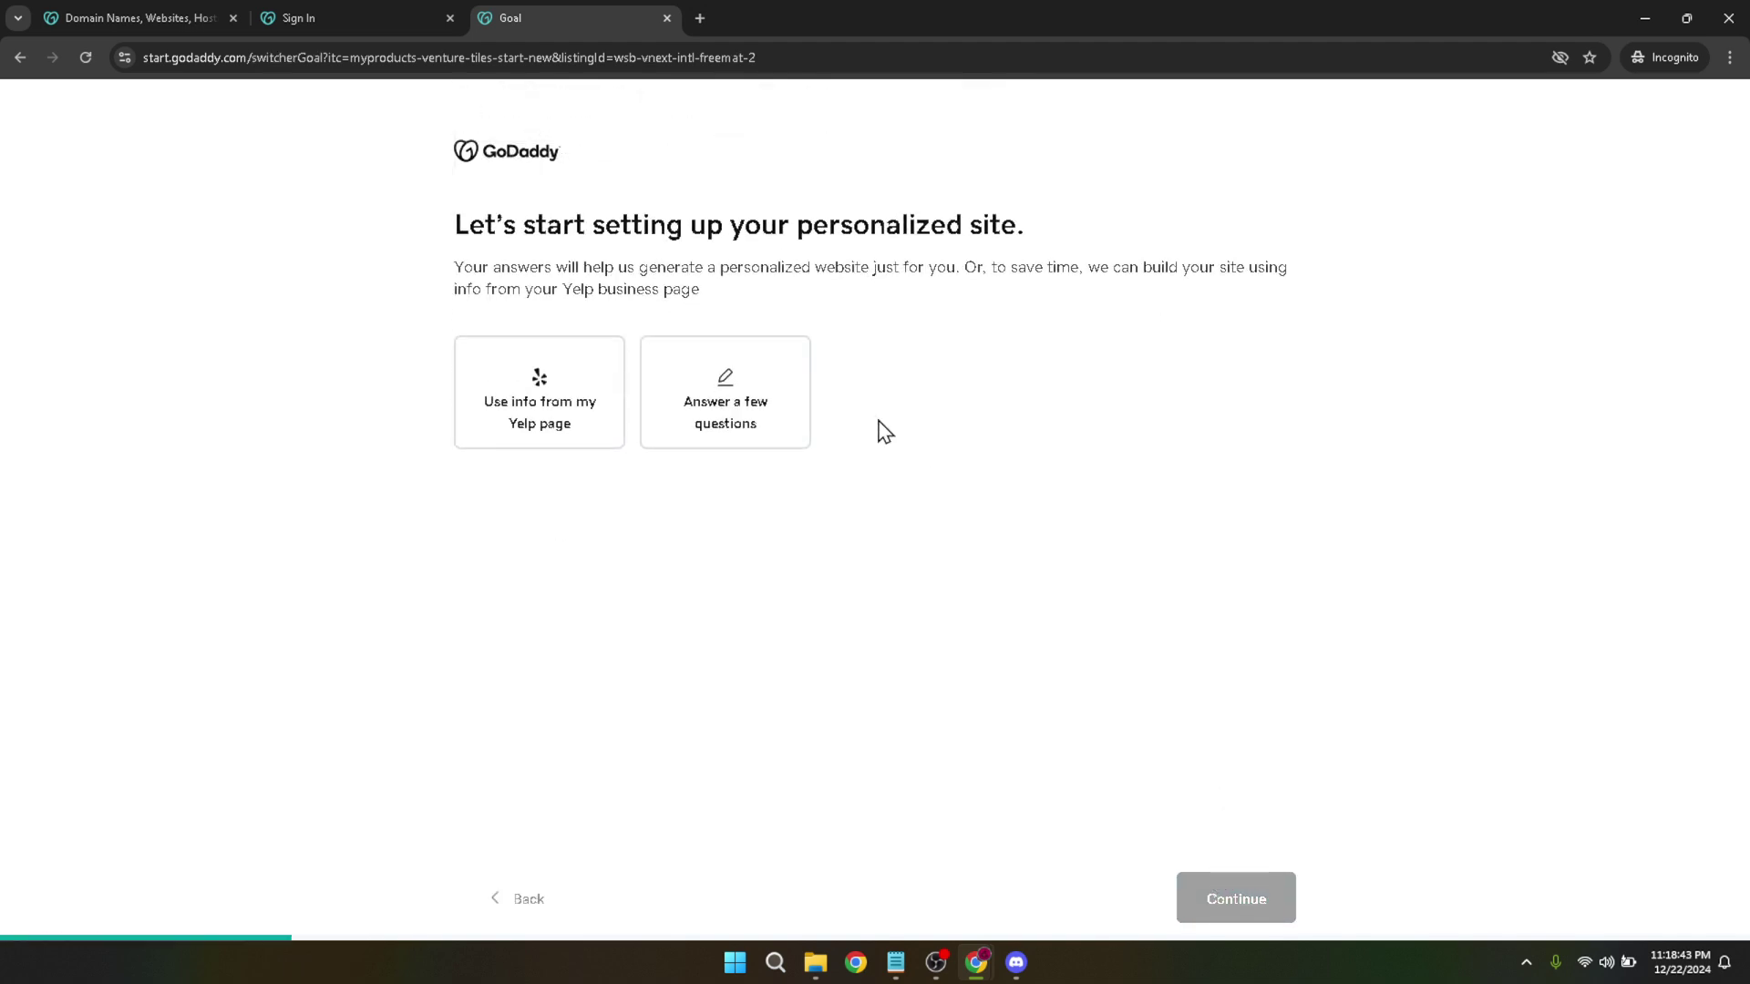
click(742, 436)
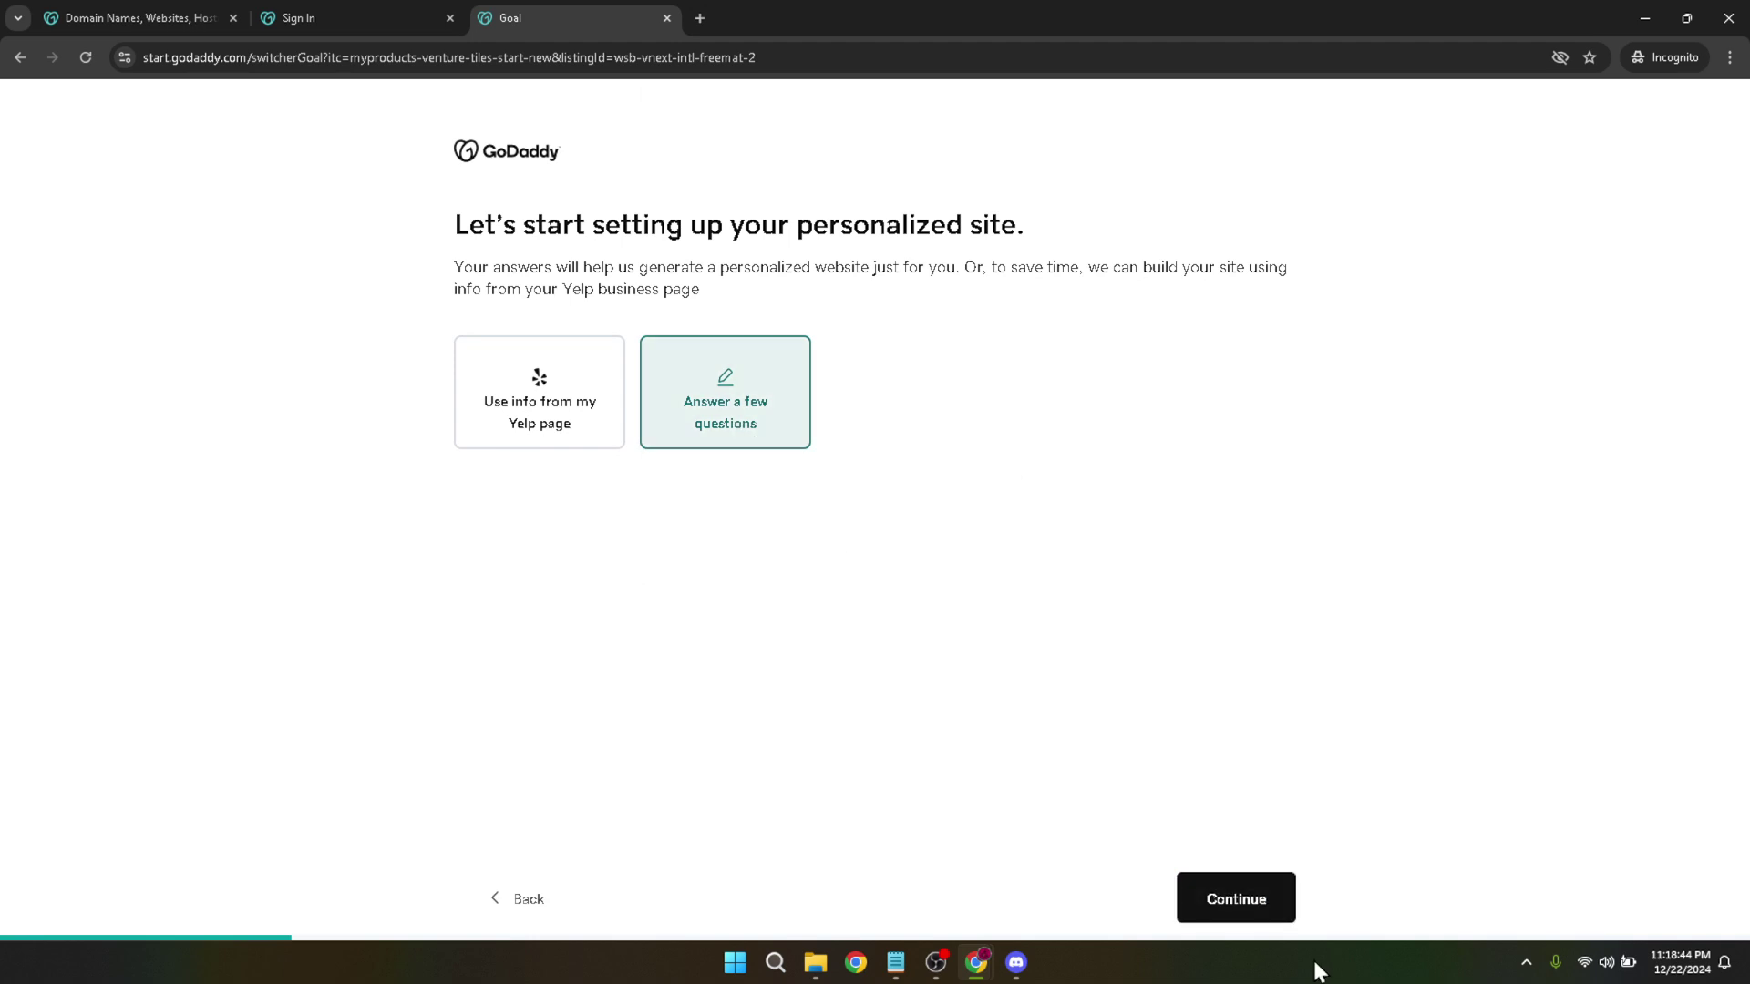
click(1237, 897)
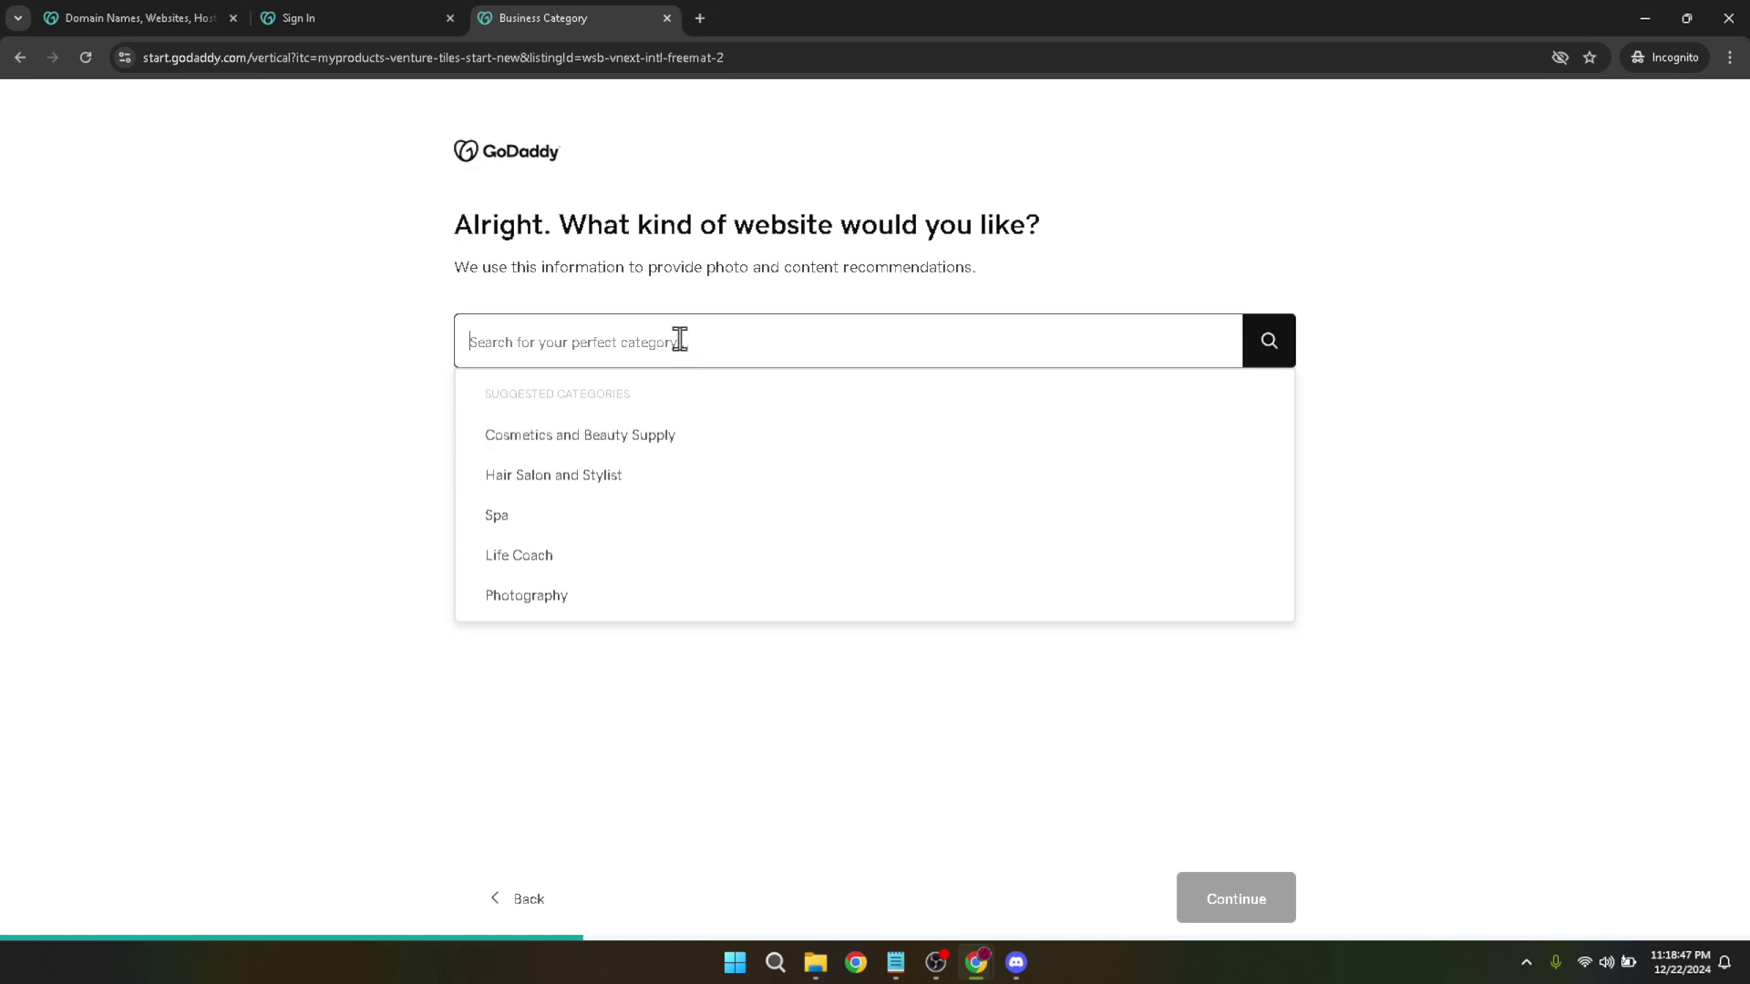
- Search the website categories for "music", choose Music and continue to the website name
text(music)
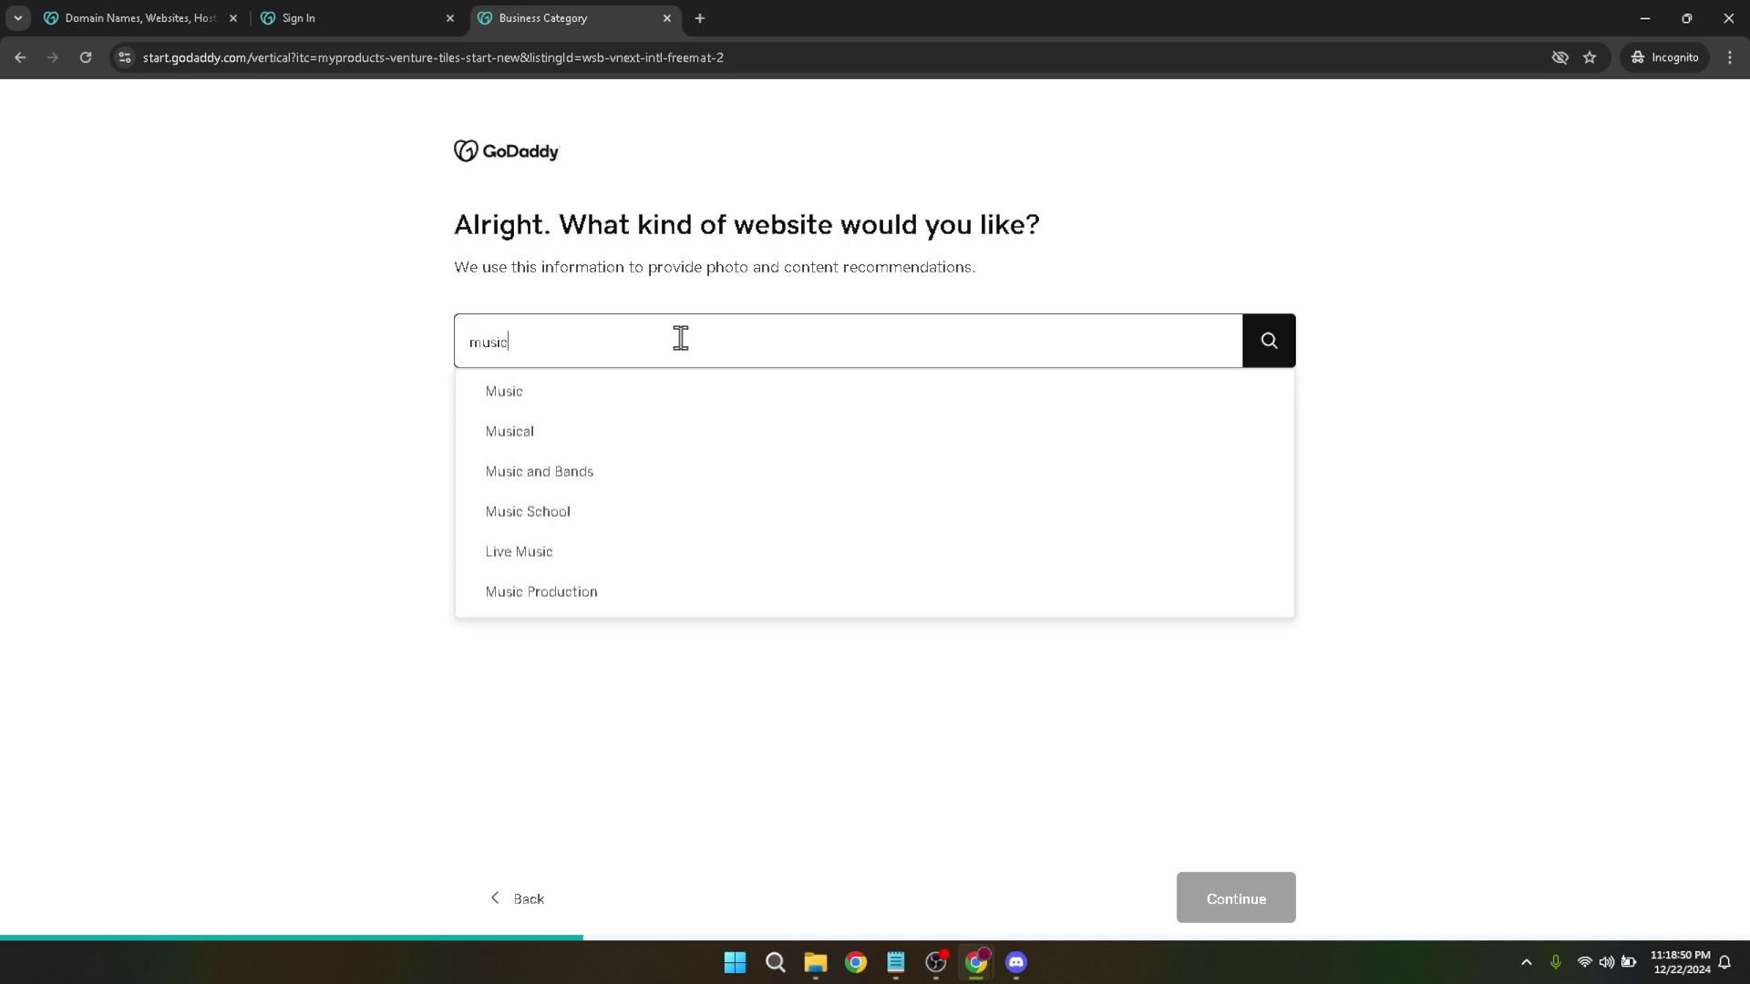
click(643, 381)
click(1198, 895)
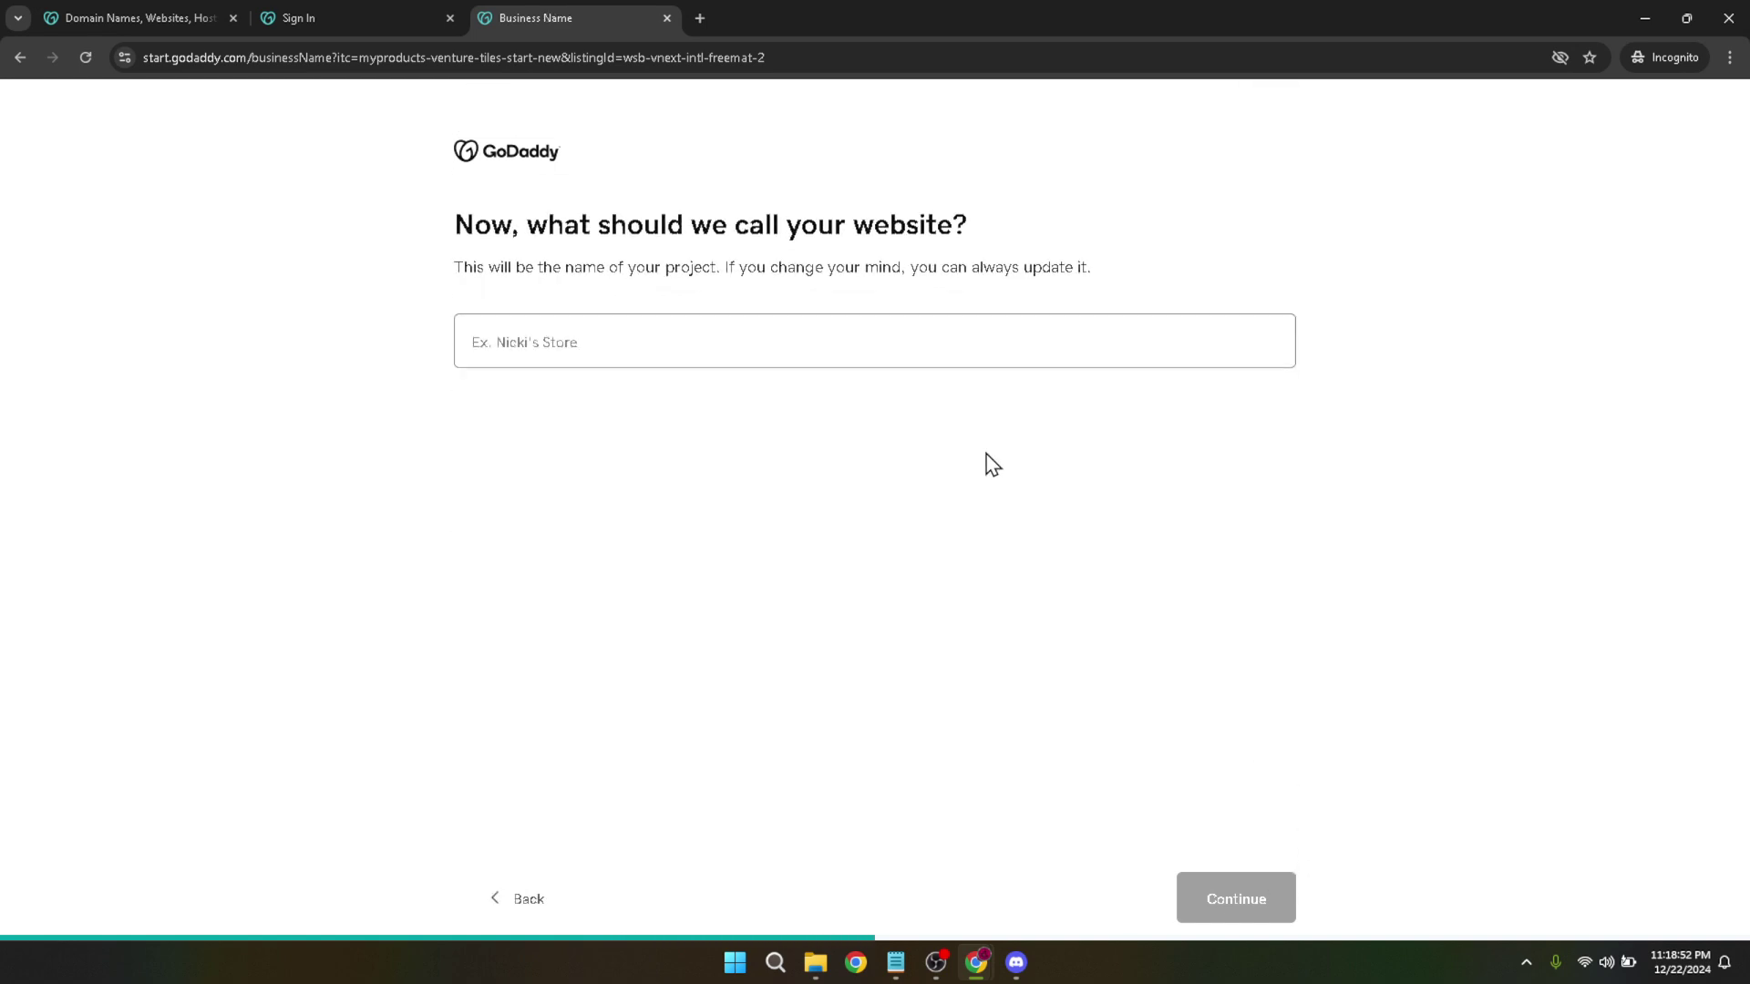
- Name the new website "Musix Store" and continue to the contact details
click(833, 335)
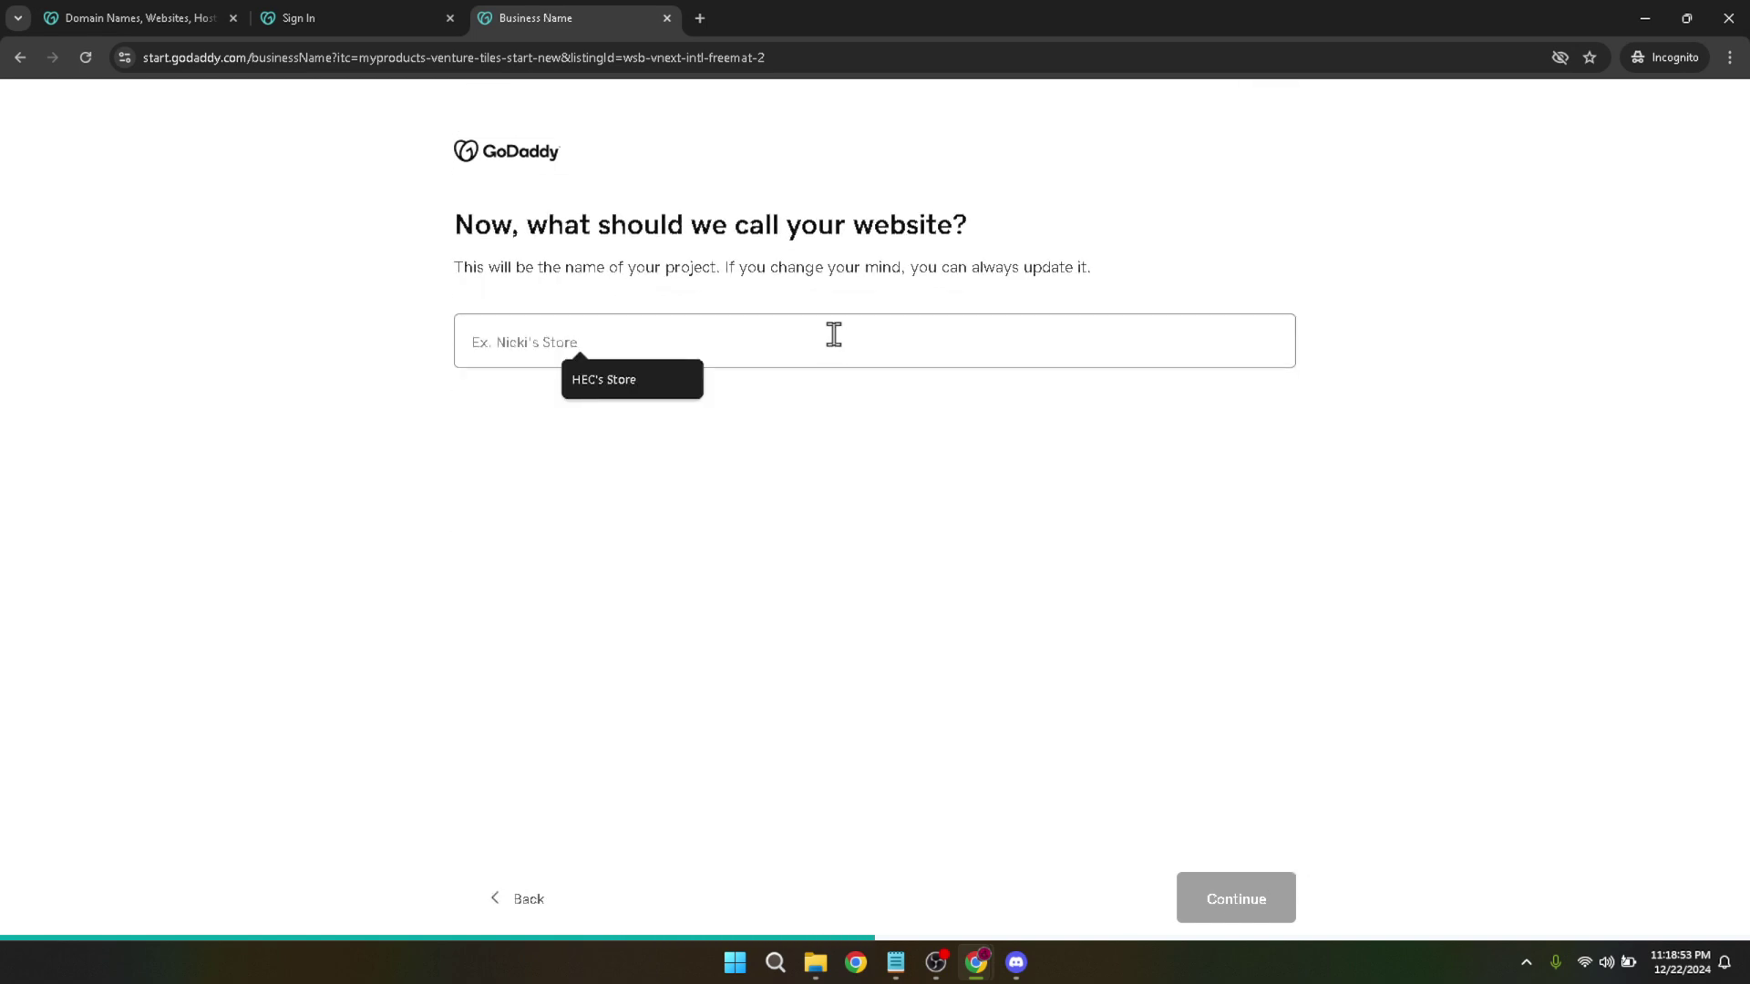
text(H)
key(BackSpace)
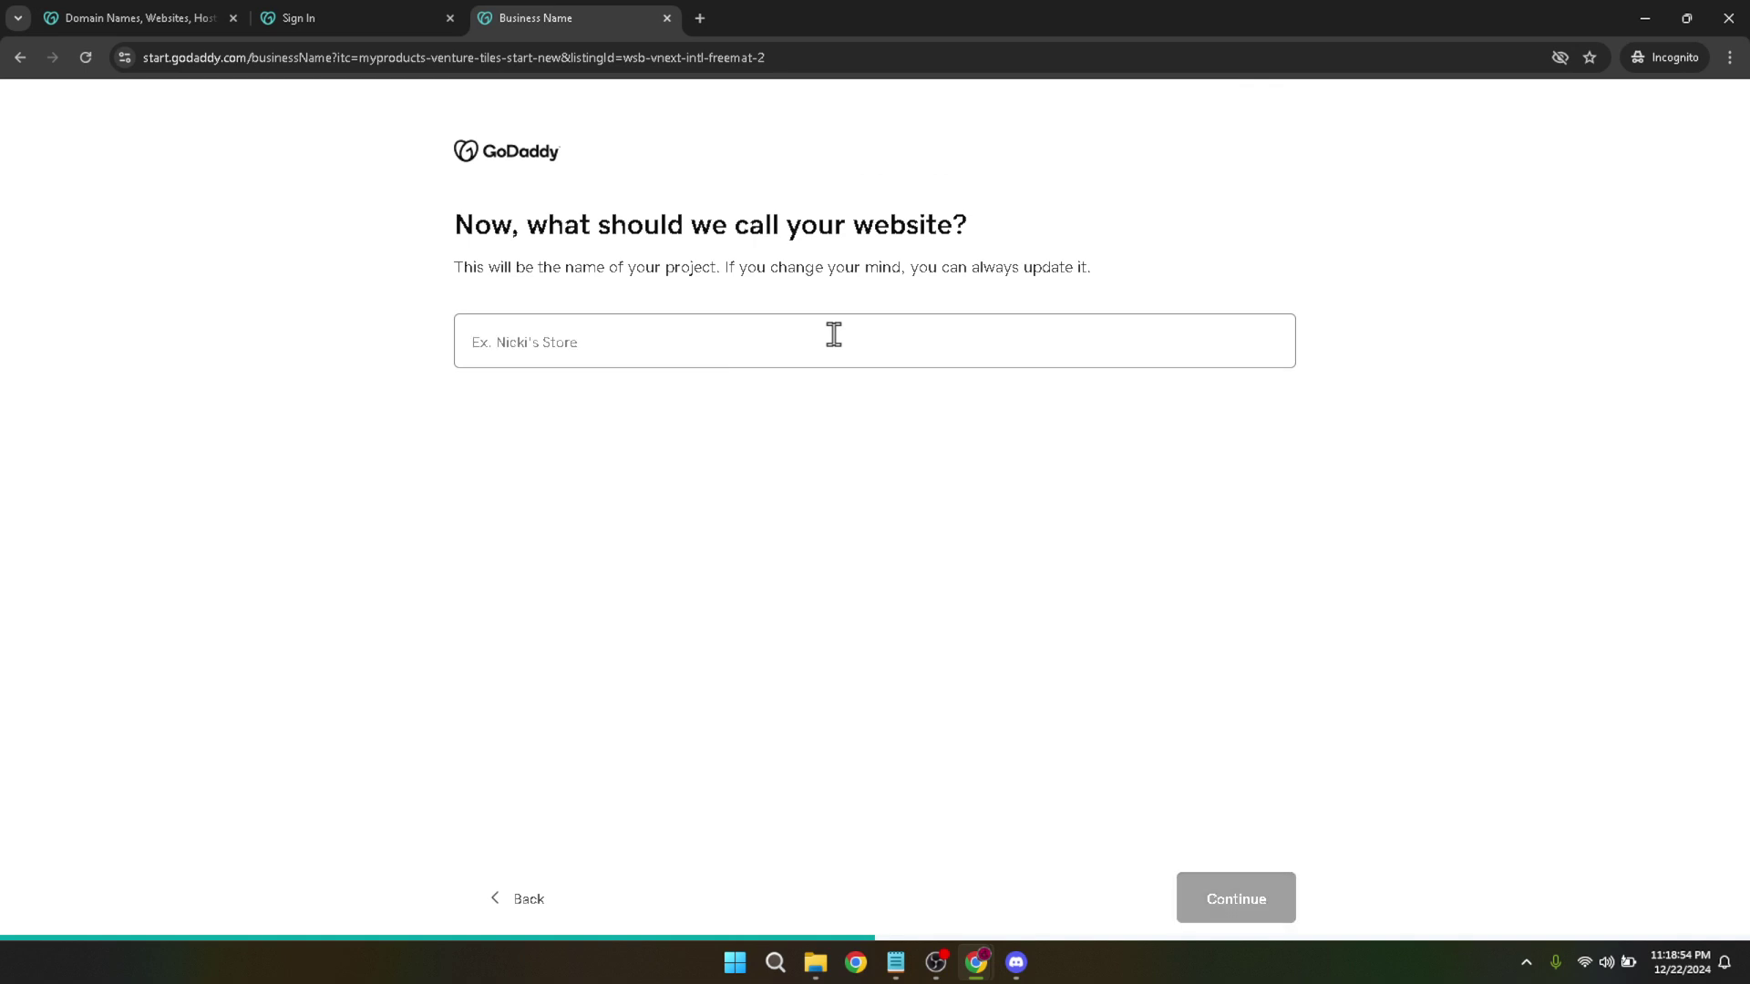
text(Musci)
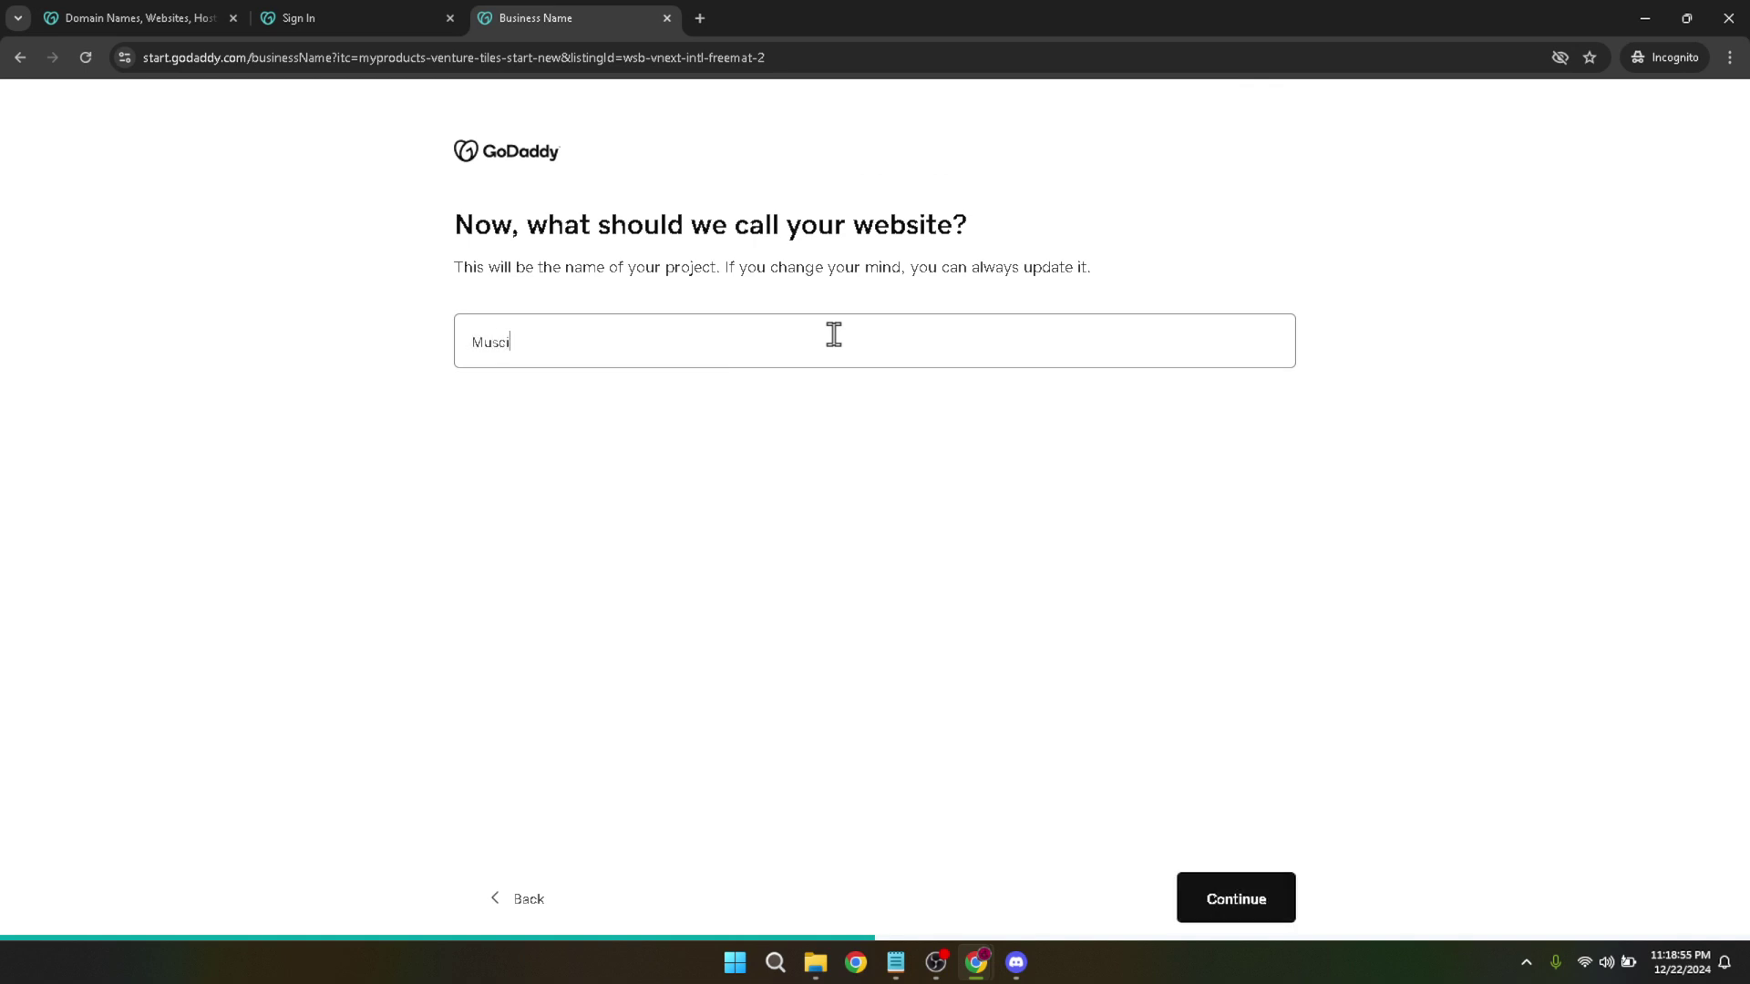
text(x Store)
click(1239, 911)
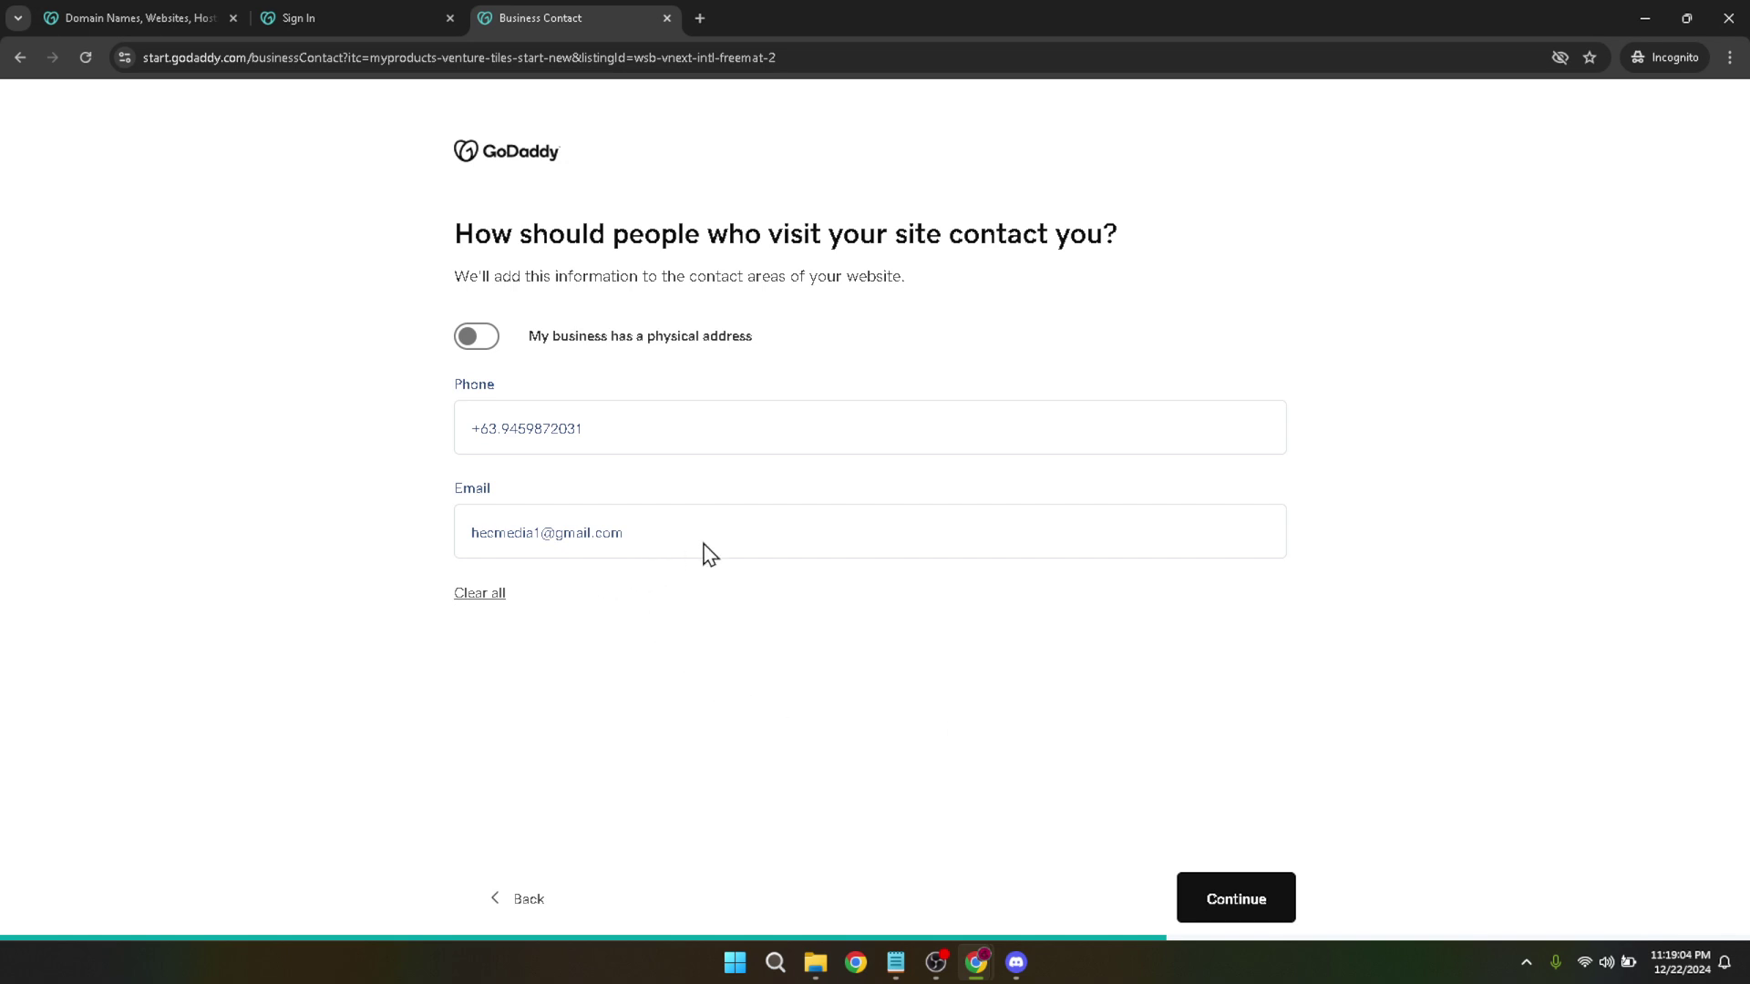
- Accept the prefilled phone and email contact details and skip the business description
click(738, 535)
click(1208, 906)
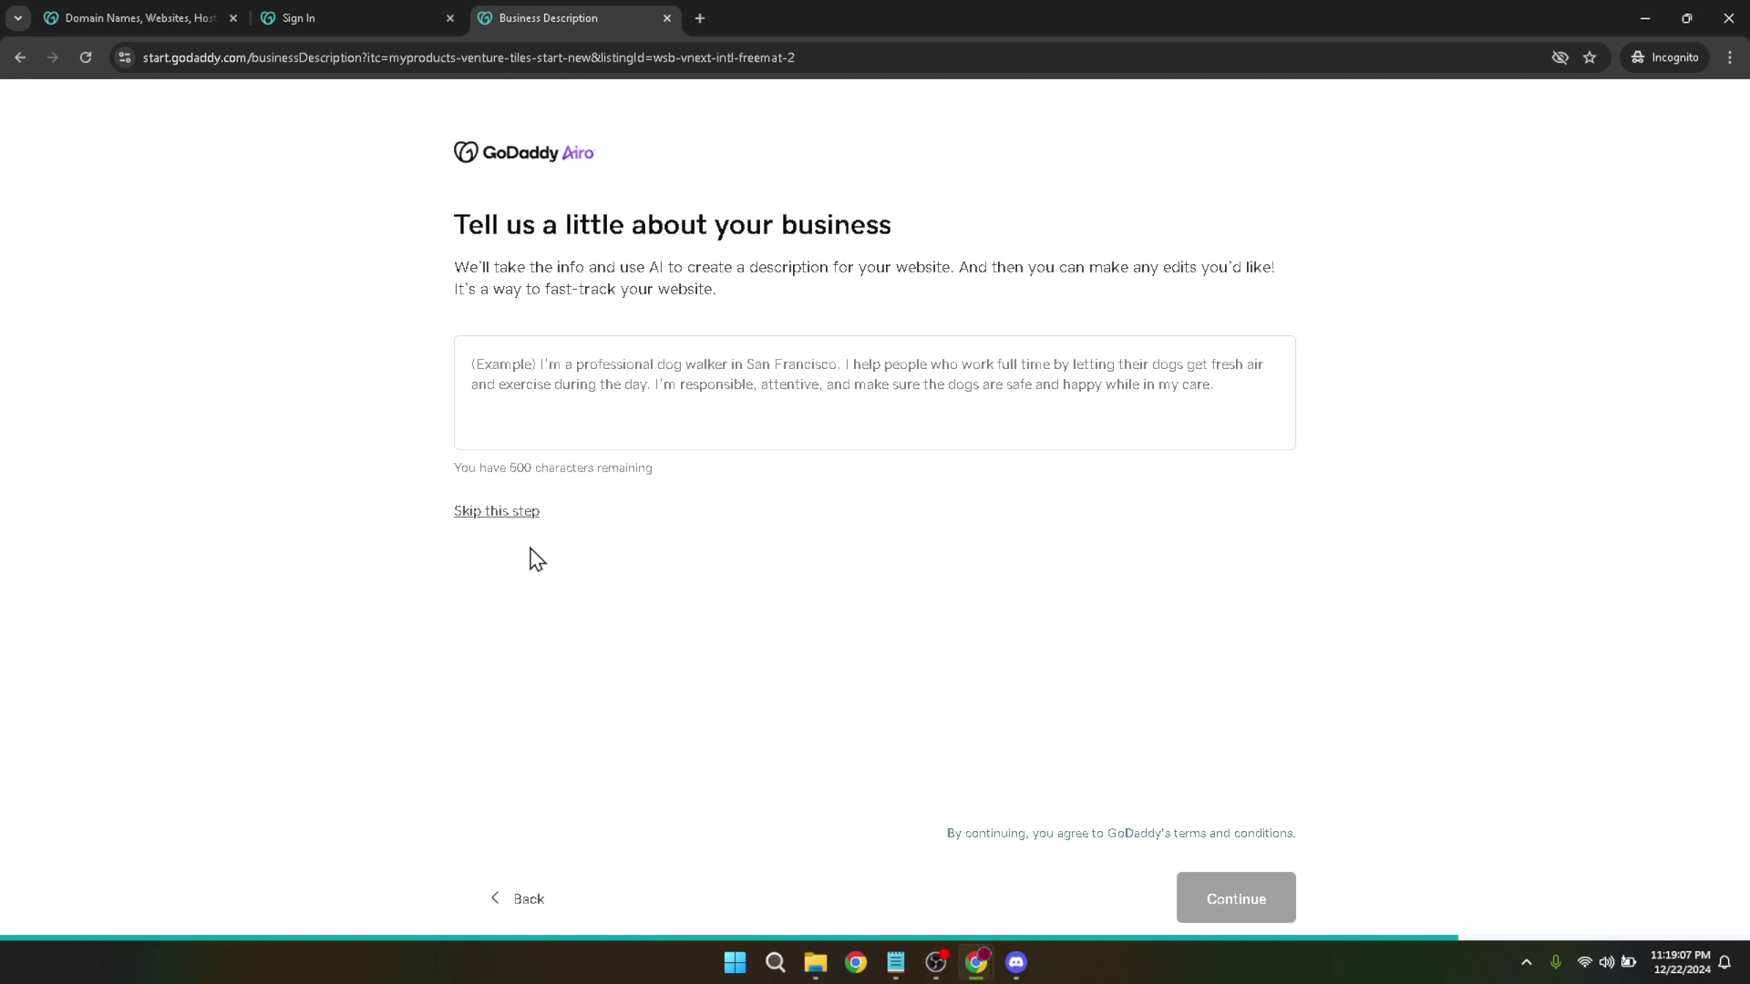
click(510, 513)
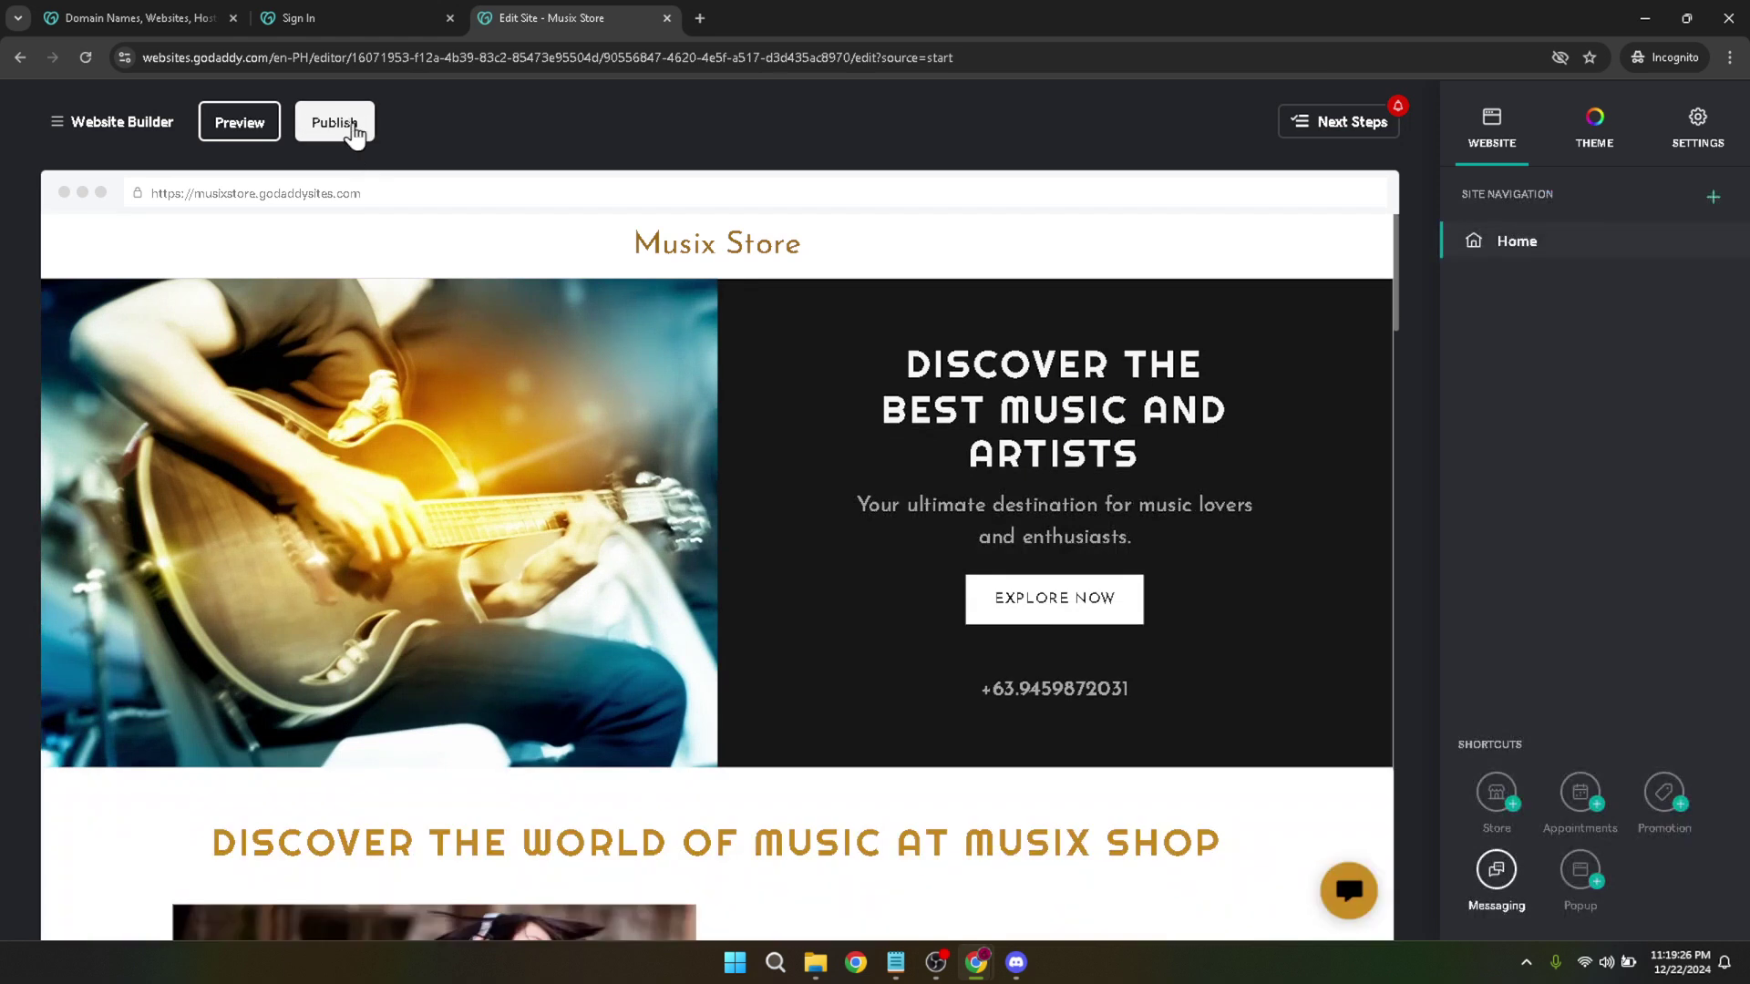
- Dismiss the pop-up window and the welcome tour, and publish the Musix Store website
click(448, 436)
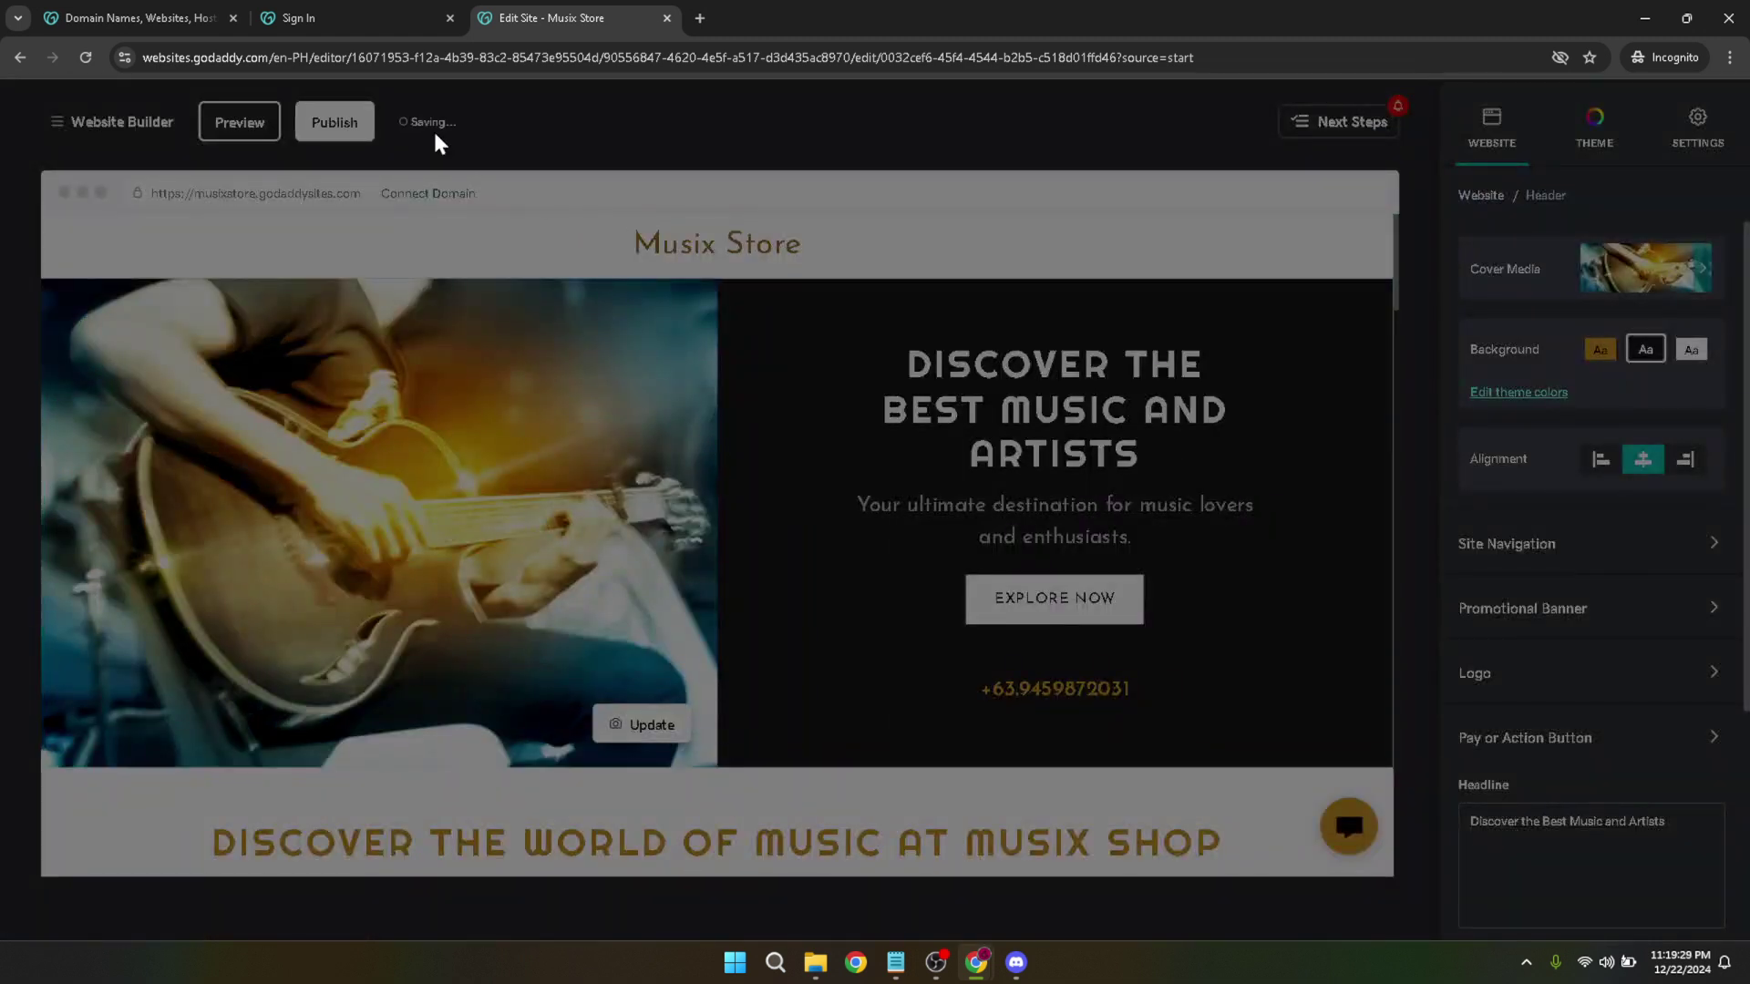
click(331, 127)
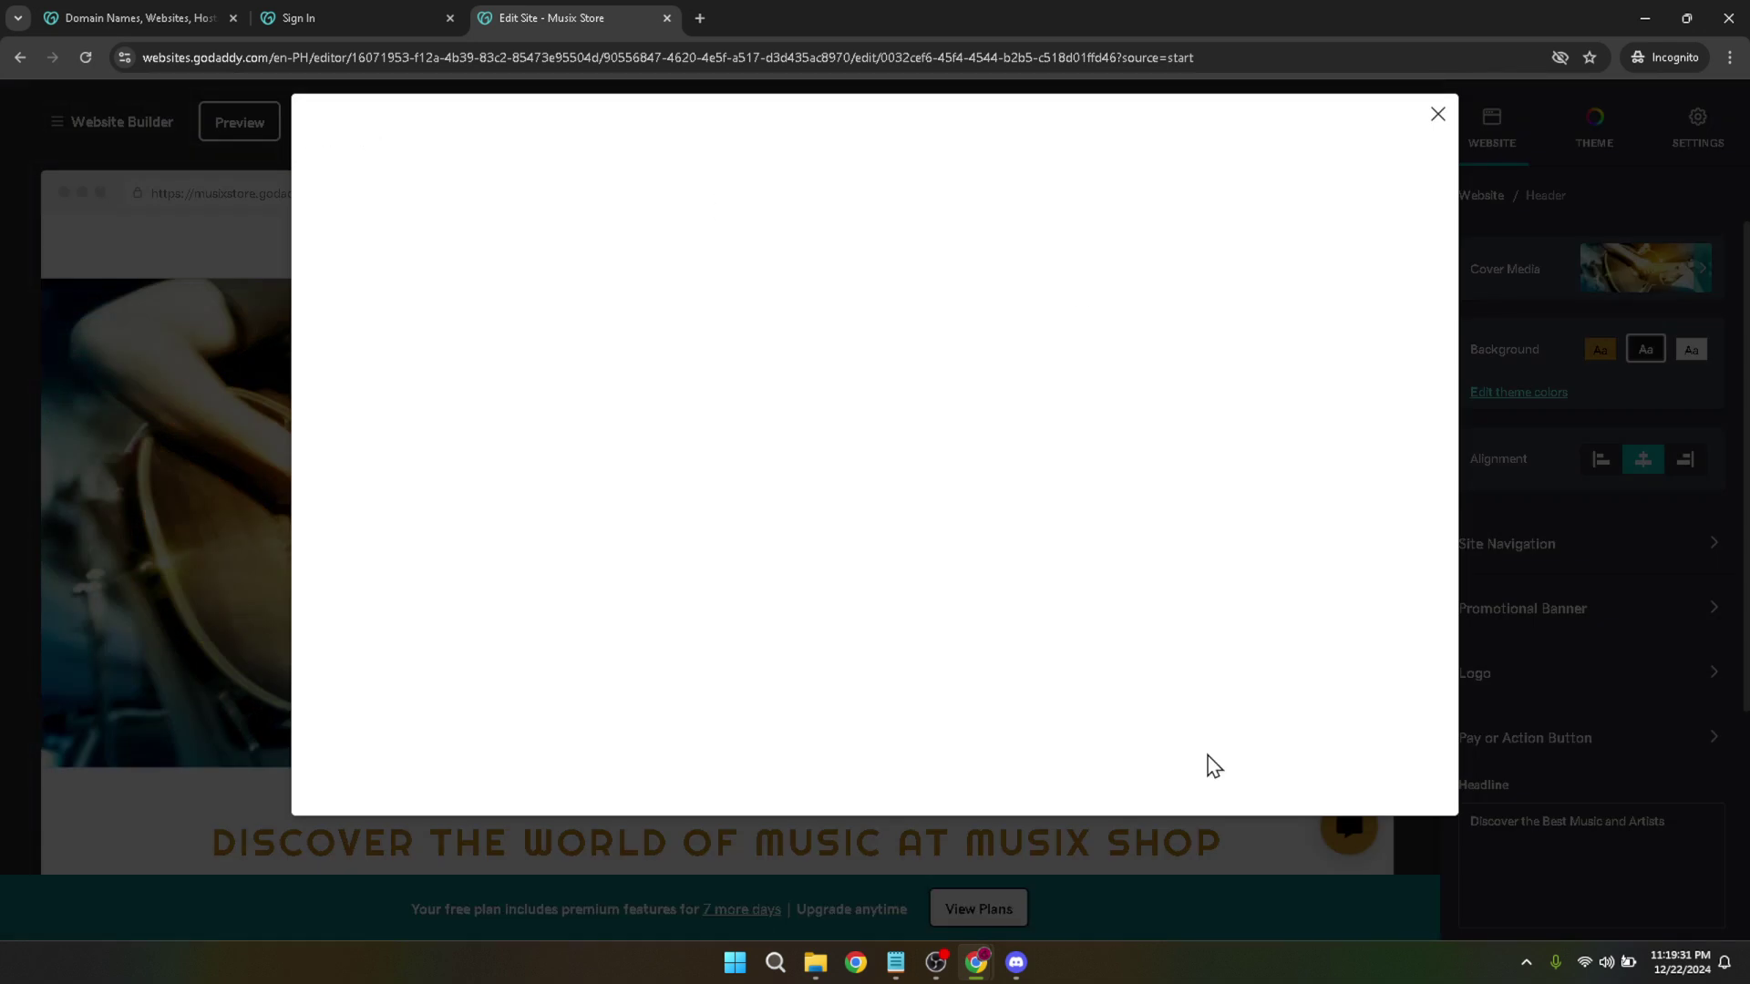
click(1438, 115)
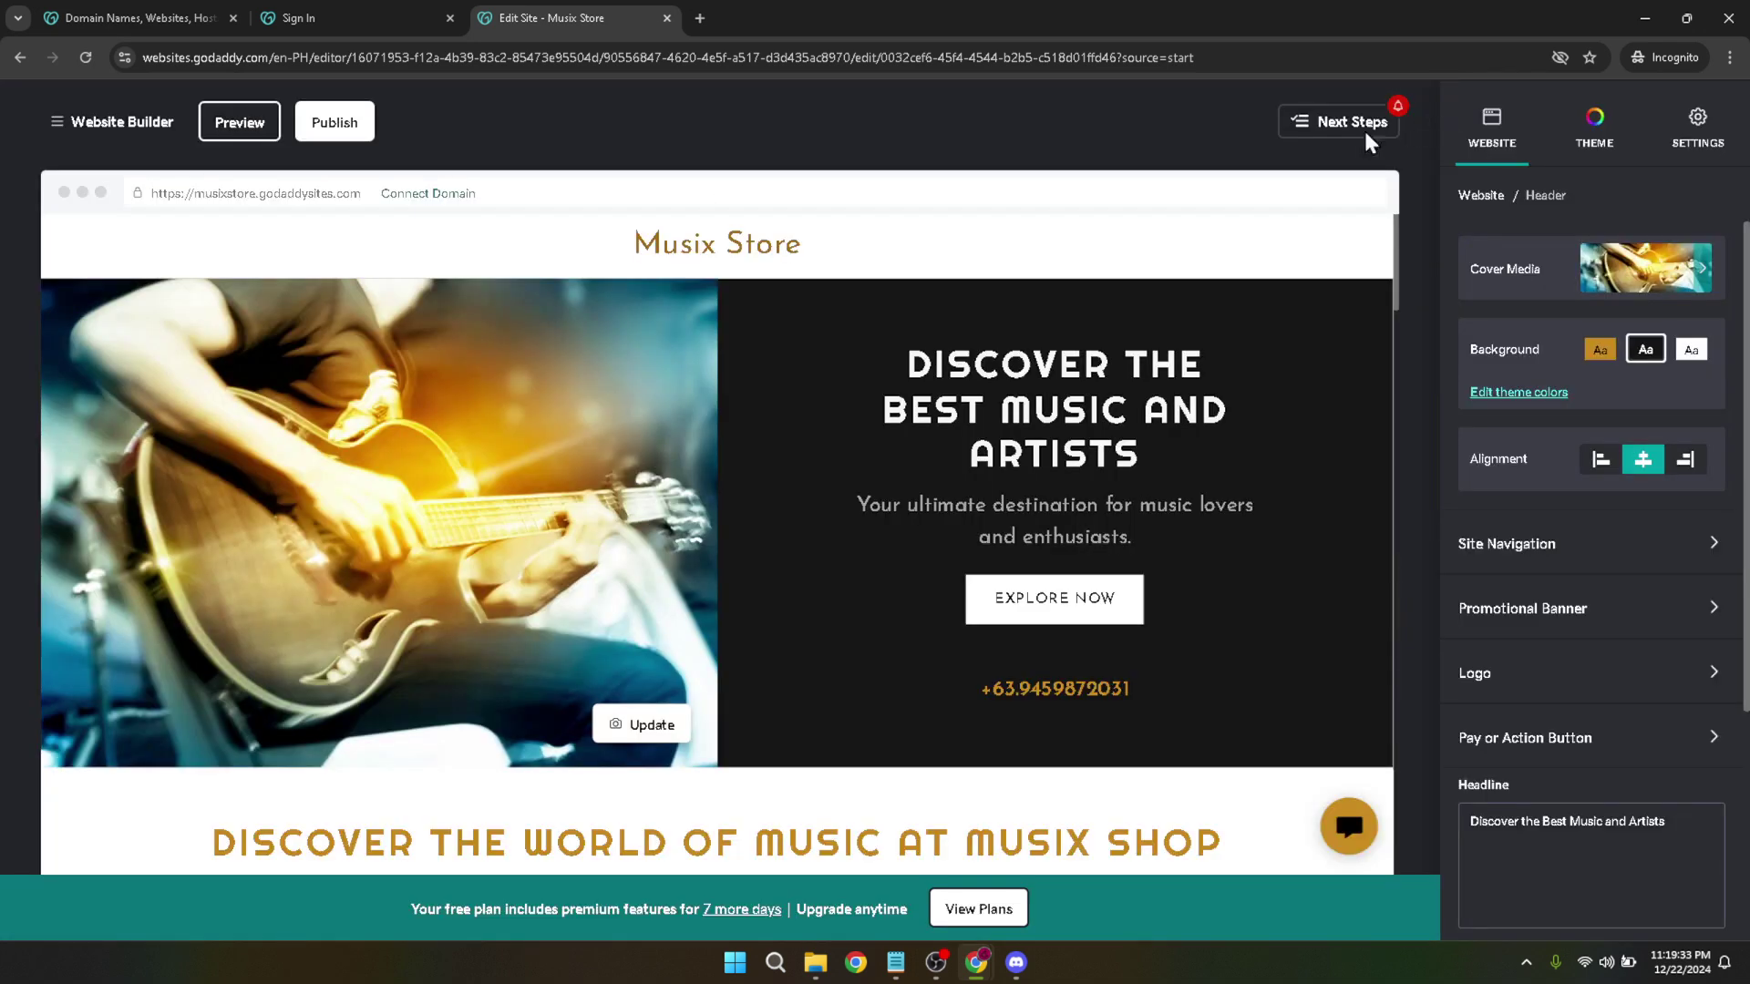
click(330, 127)
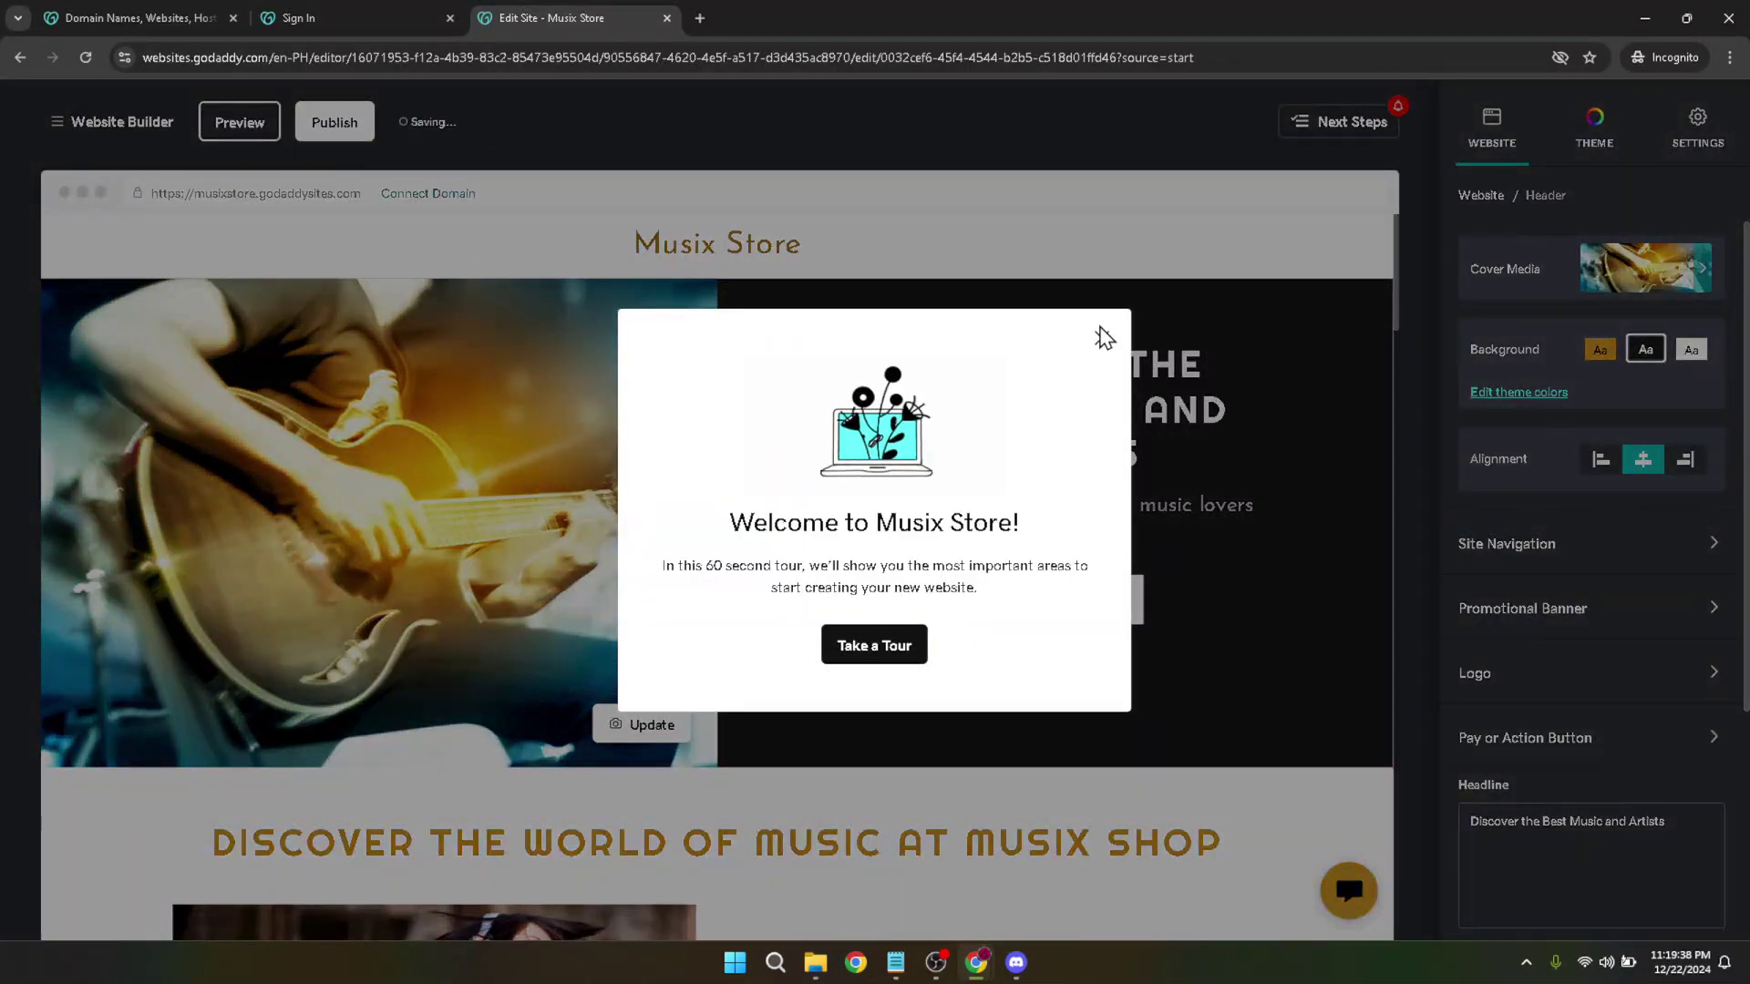
click(1101, 343)
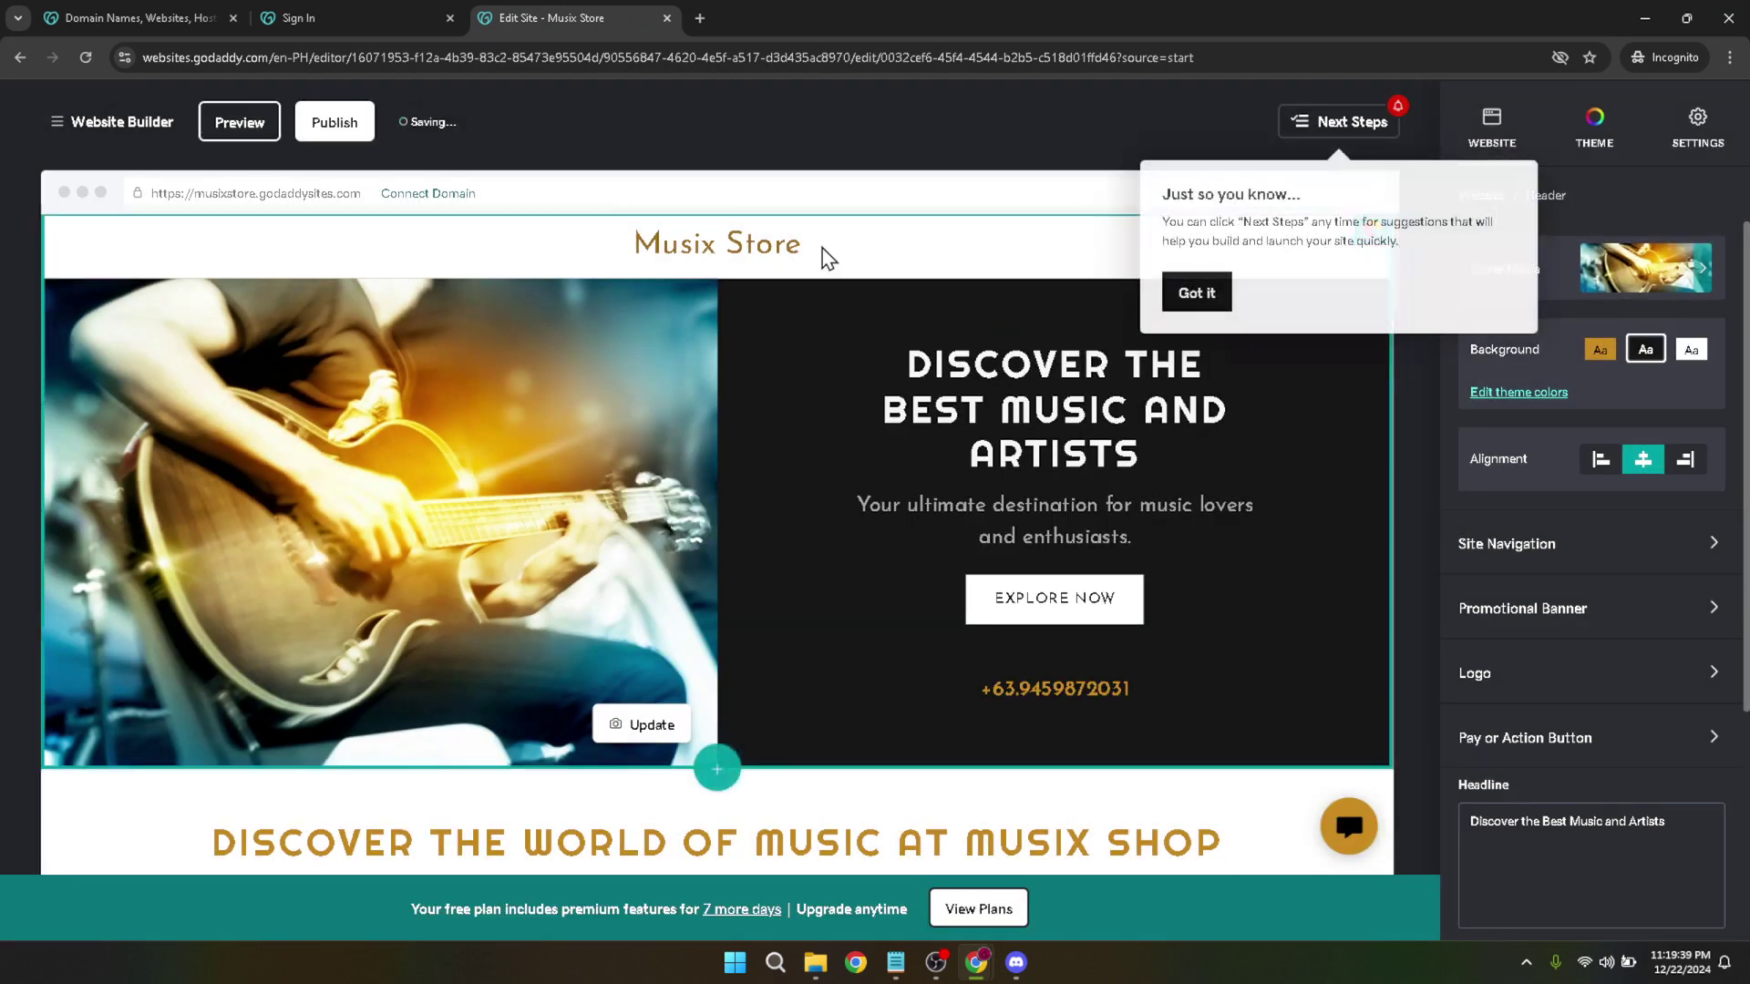
click(345, 116)
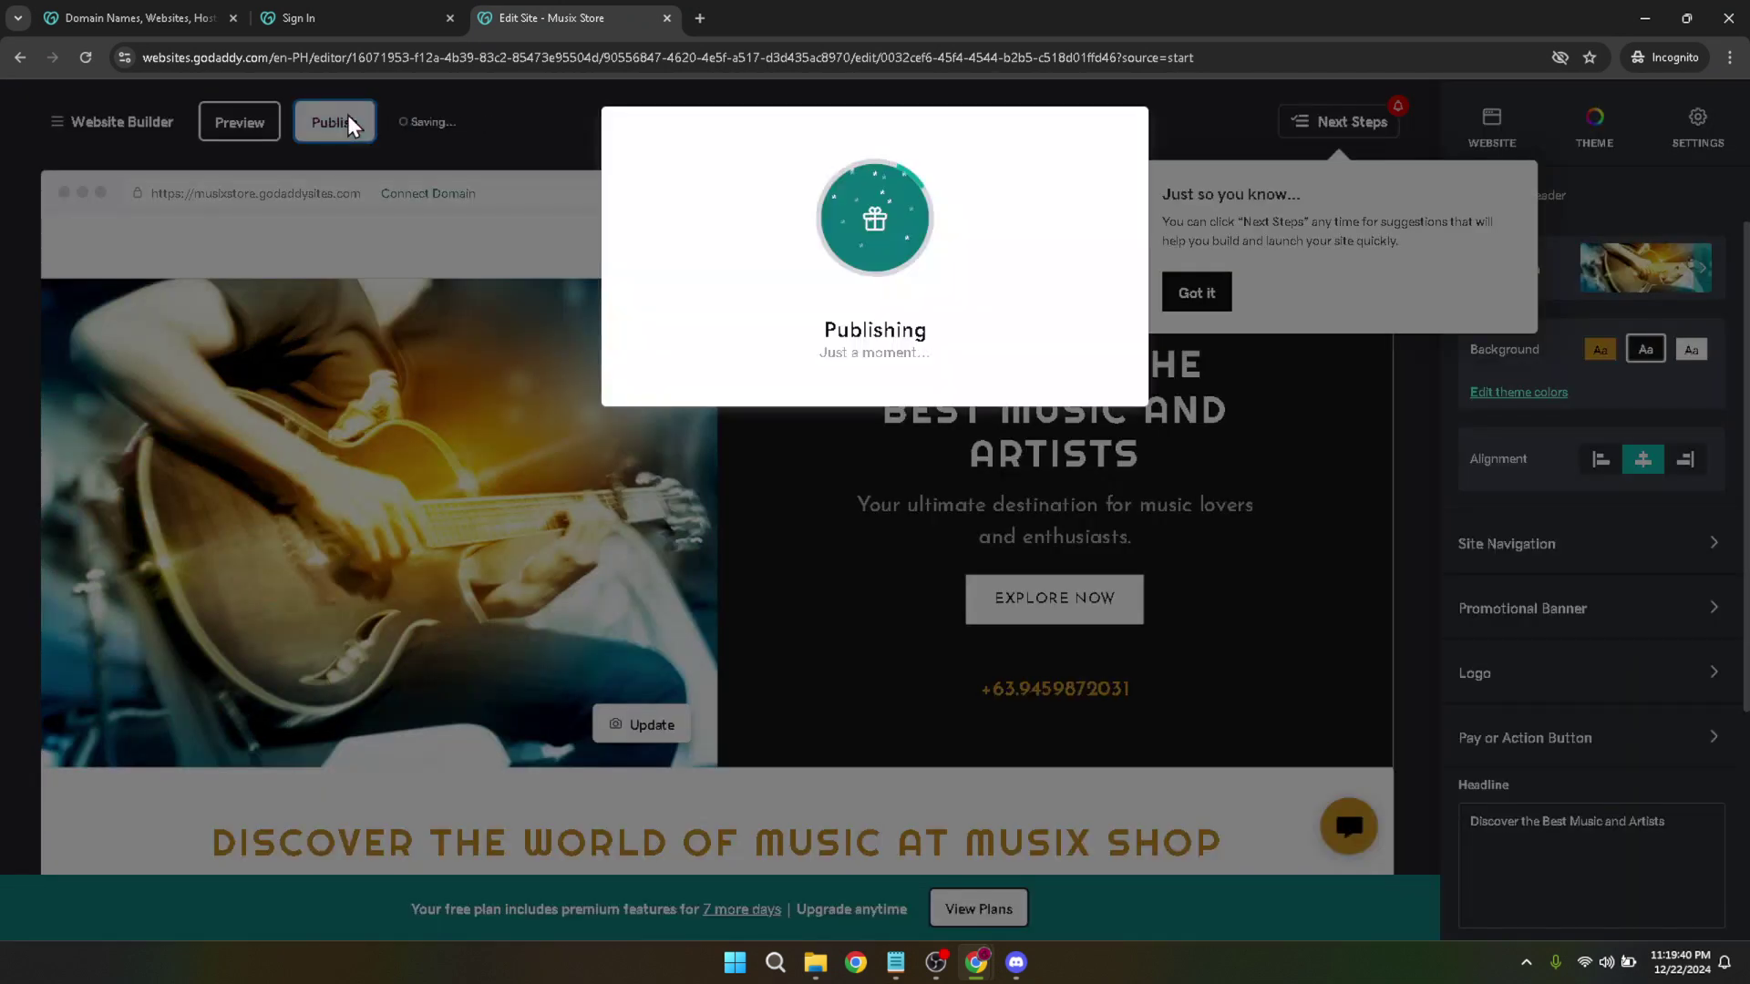